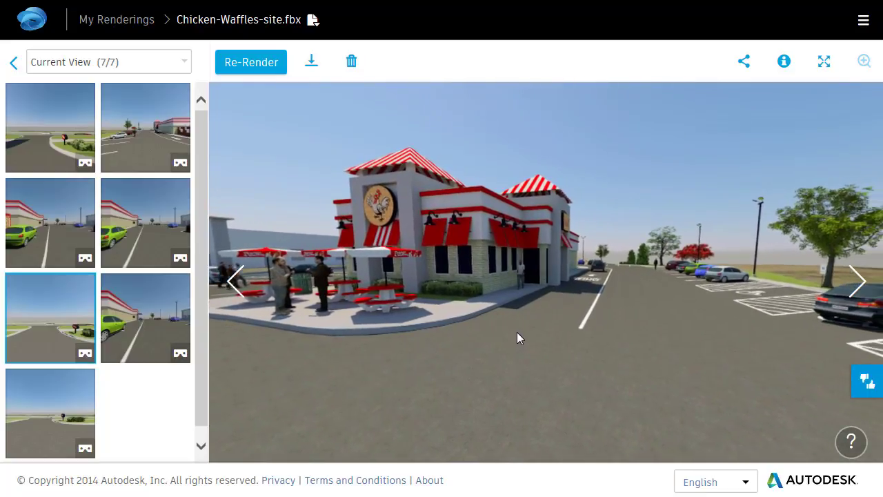
Rotate the restaurant panorama around the site to bring the entrance sign into view and past it
{"action": "left_click_drag", "start_coordinate": [476, 329], "coordinate": [383, 328]}
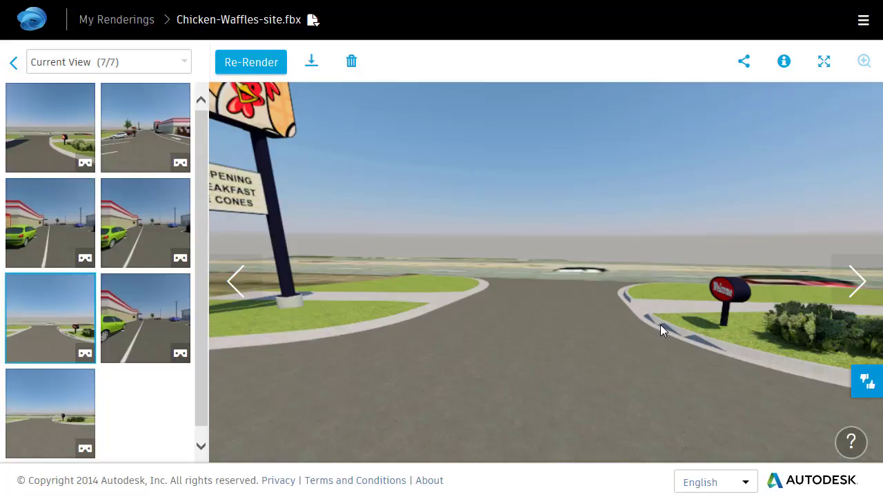
{"action": "left_click_drag", "start_coordinate": [435, 347], "coordinate": [758, 332]}
{"action": "left_click_drag", "start_coordinate": [379, 318], "coordinate": [652, 346]}
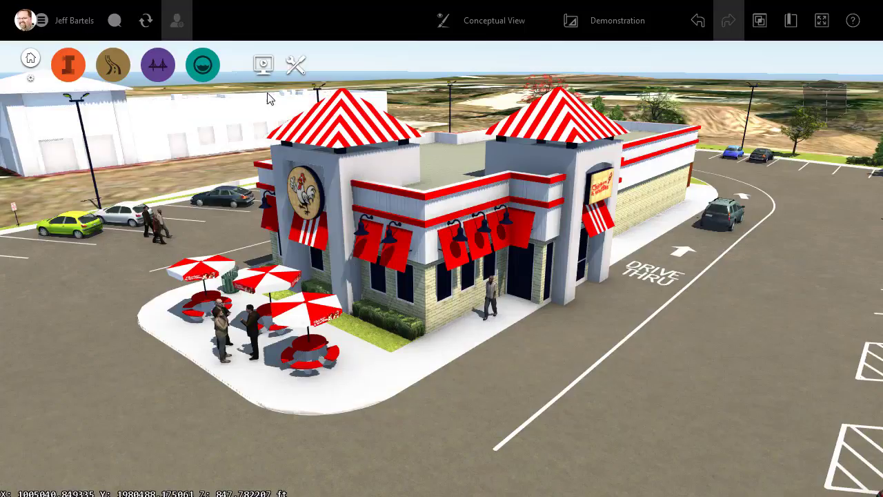
Check the Sun & Sky date and time (12:15, 8/16/2017) under the Present tools, then close the panel
{"action": "left_click", "coordinate": [263, 66]}
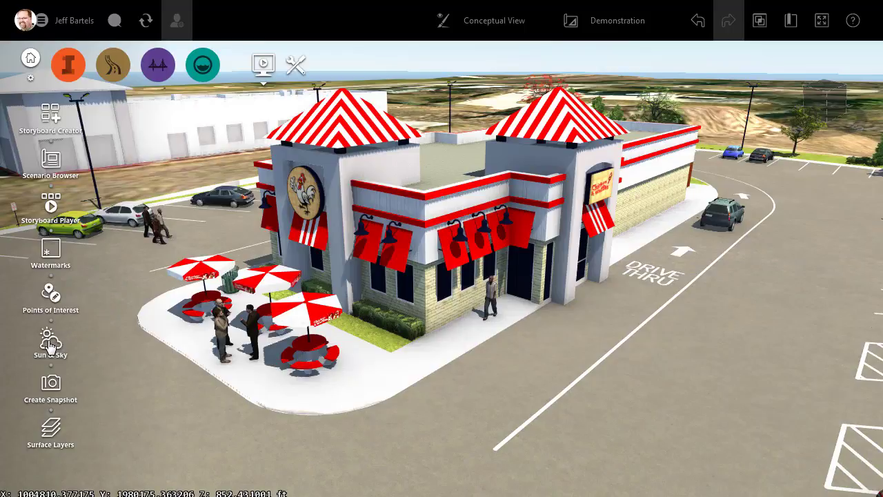
{"action": "left_click", "coordinate": [50, 343]}
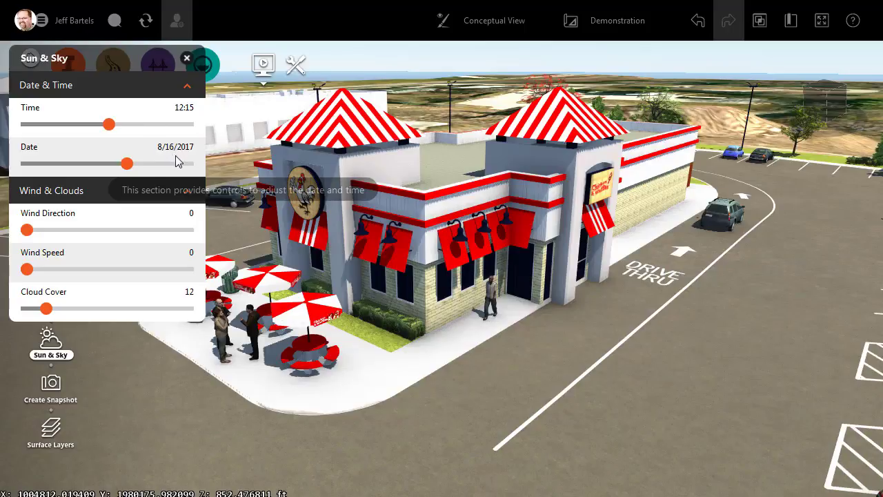
{"action": "left_click", "coordinate": [187, 58]}
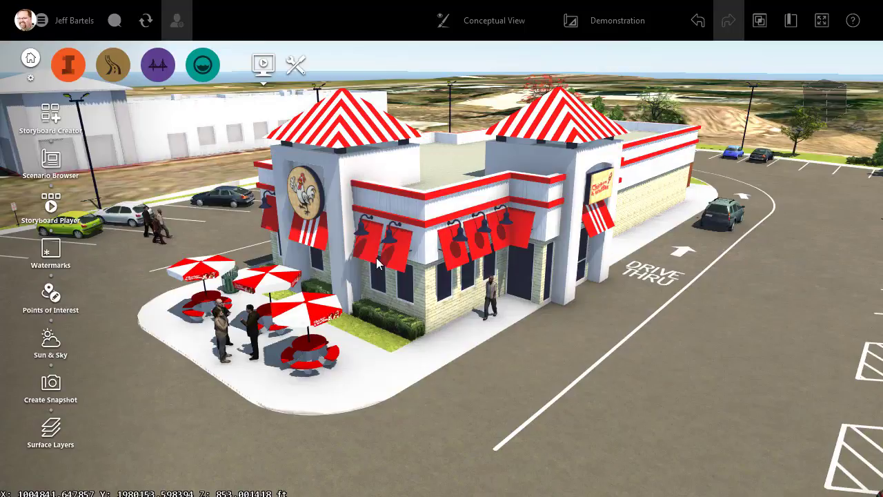
Set the model's coordinate system to LL84 from the Lat Longs category in Model Properties
{"action": "left_click", "coordinate": [297, 67]}
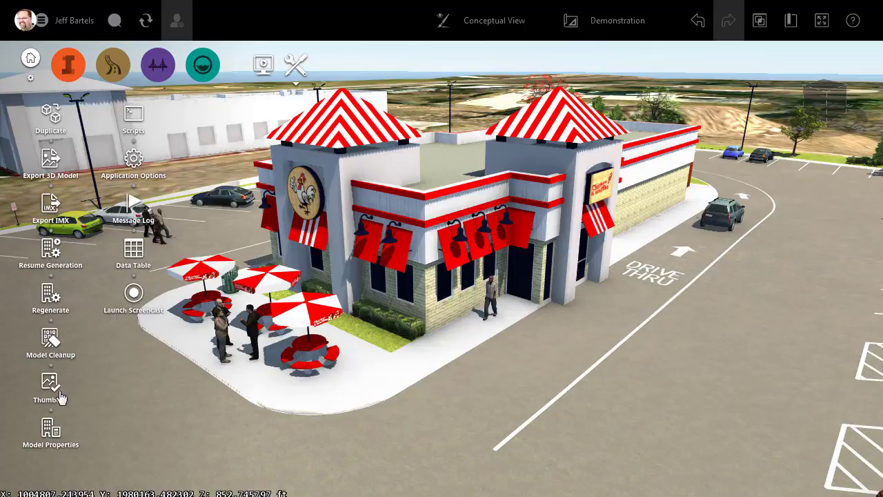
{"action": "left_click", "coordinate": [49, 429]}
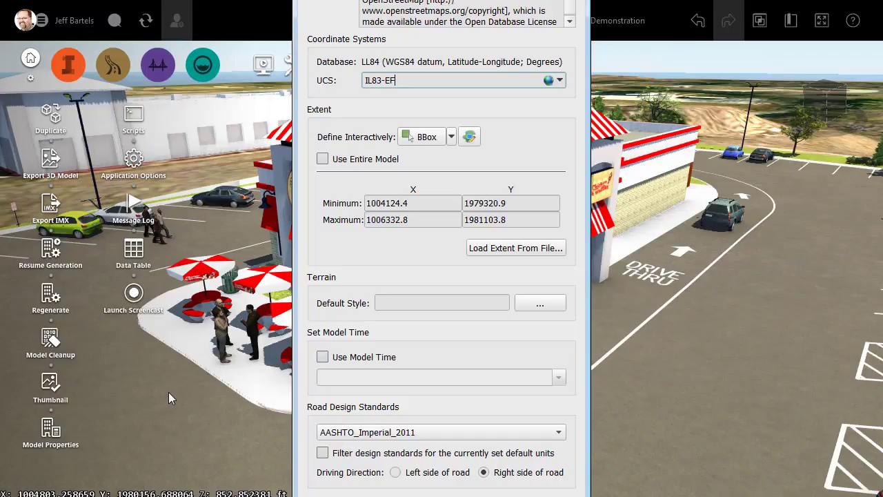
{"action": "left_click", "coordinate": [560, 81]}
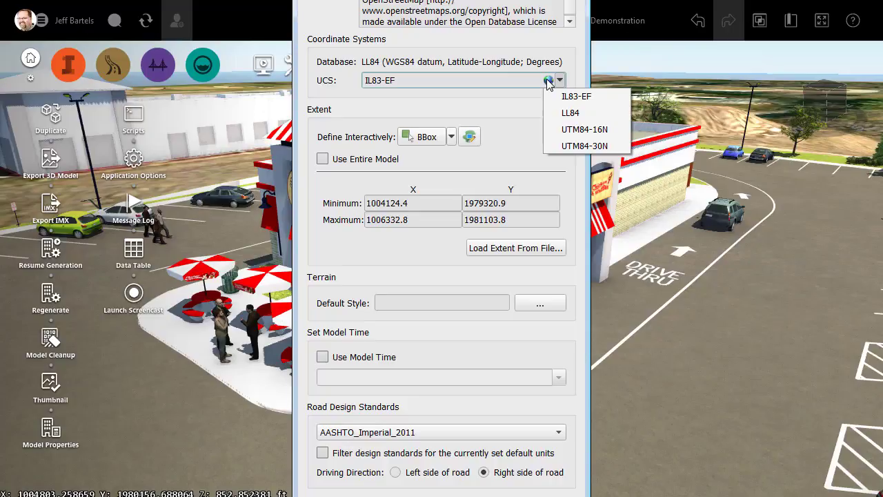
{"action": "left_click", "coordinate": [548, 81]}
{"action": "left_click", "coordinate": [548, 80]}
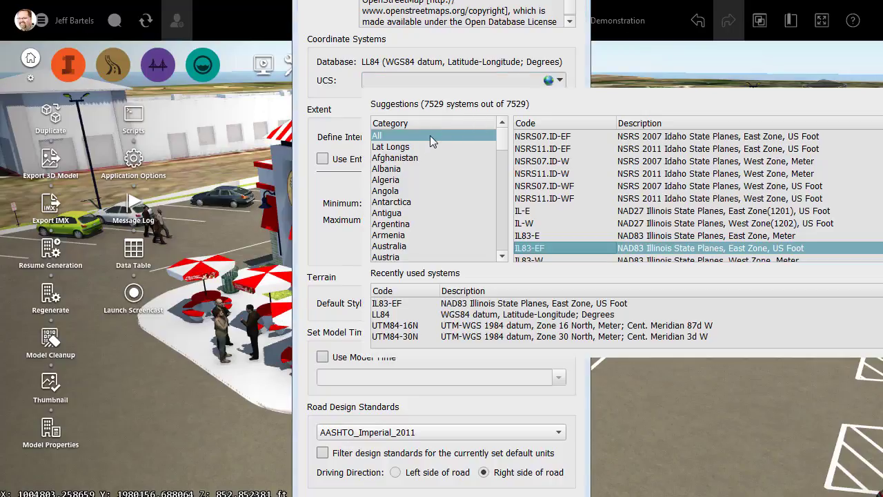
{"action": "left_click", "coordinate": [397, 147]}
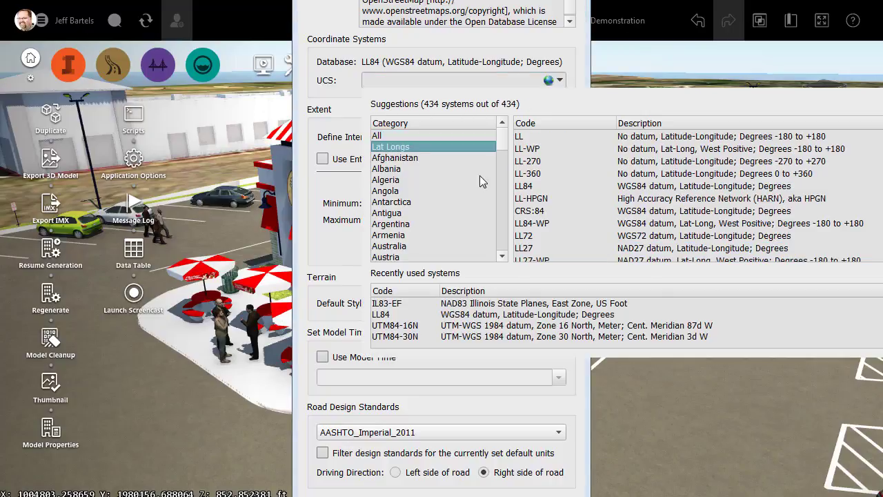
{"action": "left_click", "coordinate": [523, 186]}
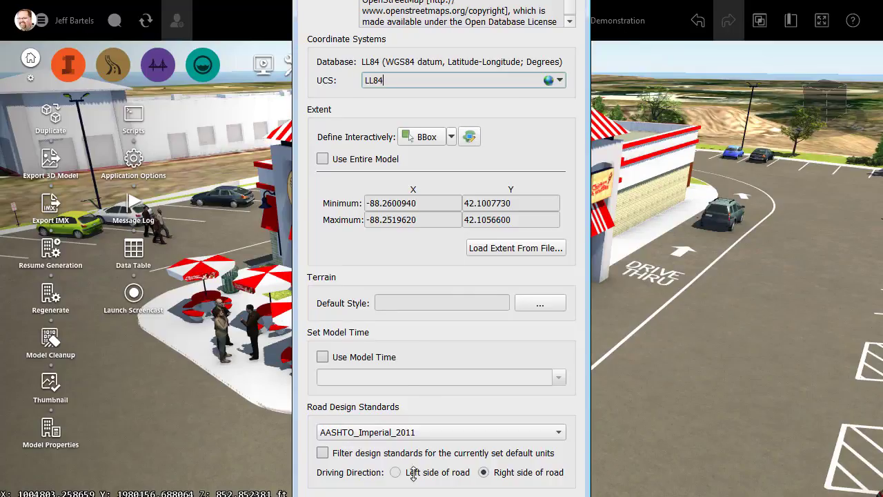
{"action": "key", "text": "Return"}
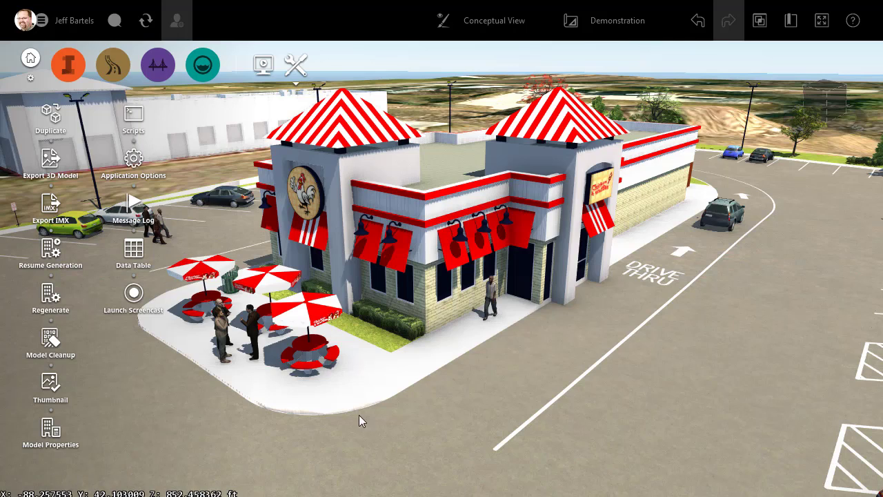
Orbit to a top view framing the whole restaurant site and parking lots
{"action": "mouse_move", "coordinate": [553, 320]}
{"action": "middle_mouse_down", "text": "shift"}
{"action": "mouse_move", "coordinate": [492, 382]}
{"action": "mouse_move", "coordinate": [458, 431]}
{"action": "mouse_move", "coordinate": [455, 464]}
{"action": "middle_mouse_up", "text": "shift"}
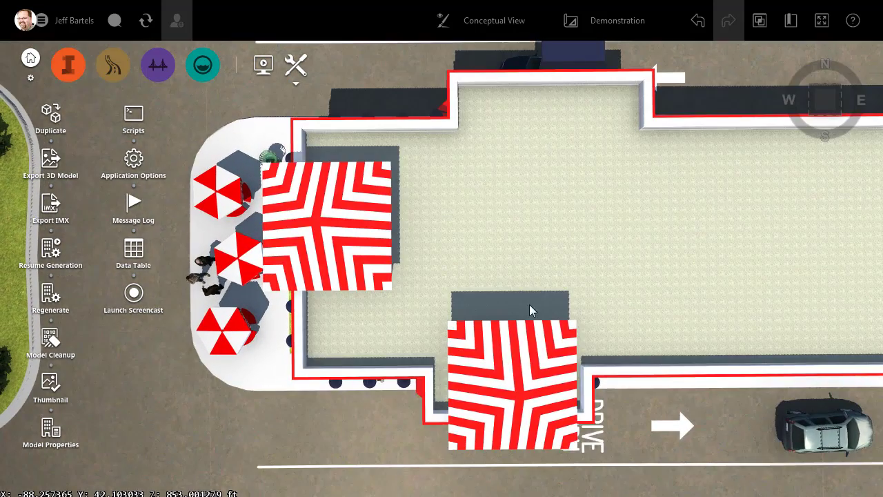
{"action": "scroll", "coordinate": [541, 297], "scroll_direction": "down", "scroll_amount": 10}
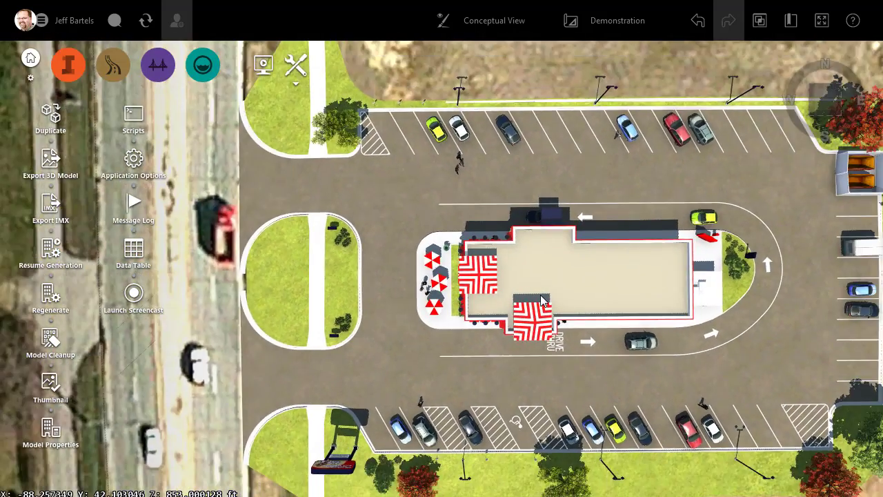
{"action": "scroll", "coordinate": [542, 301], "scroll_direction": "down", "scroll_amount": 3}
{"action": "middle_click_drag", "start_coordinate": [612, 343], "coordinate": [483, 306]}
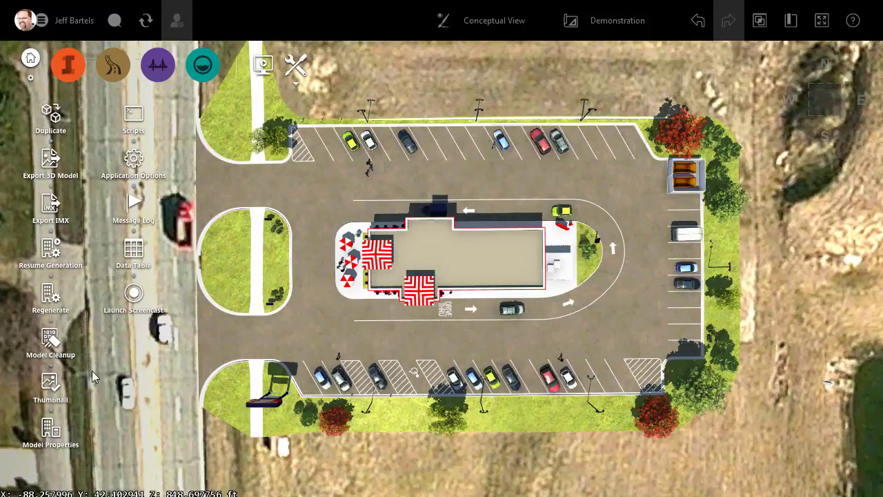
Switch the Model Properties coordinate system back to IL83-EF and apply it
{"action": "left_click", "coordinate": [53, 427]}
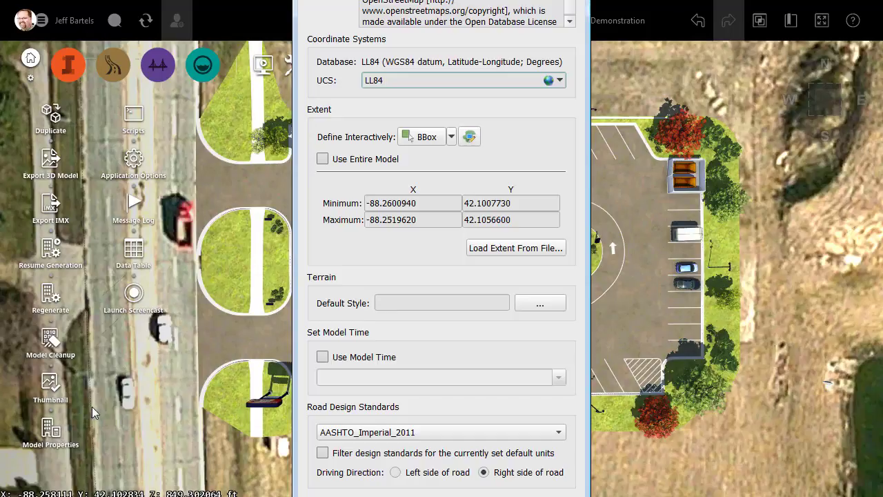
{"action": "left_click", "coordinate": [560, 80]}
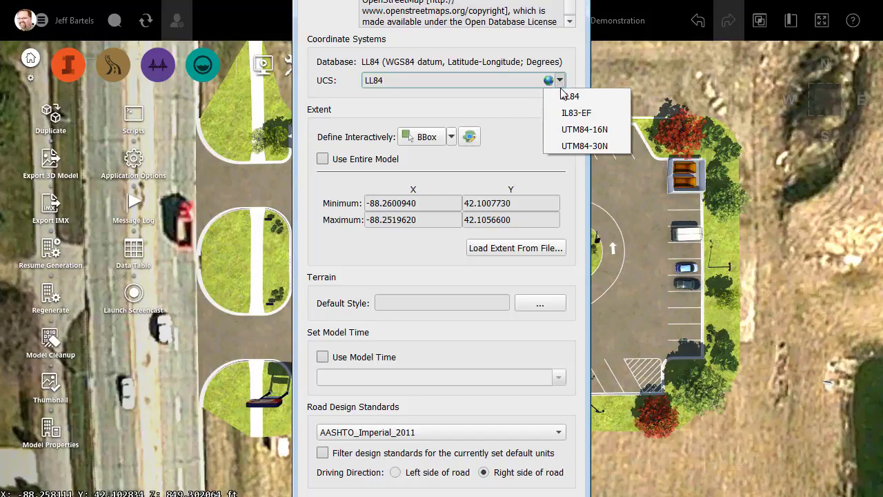
{"action": "left_click", "coordinate": [573, 113]}
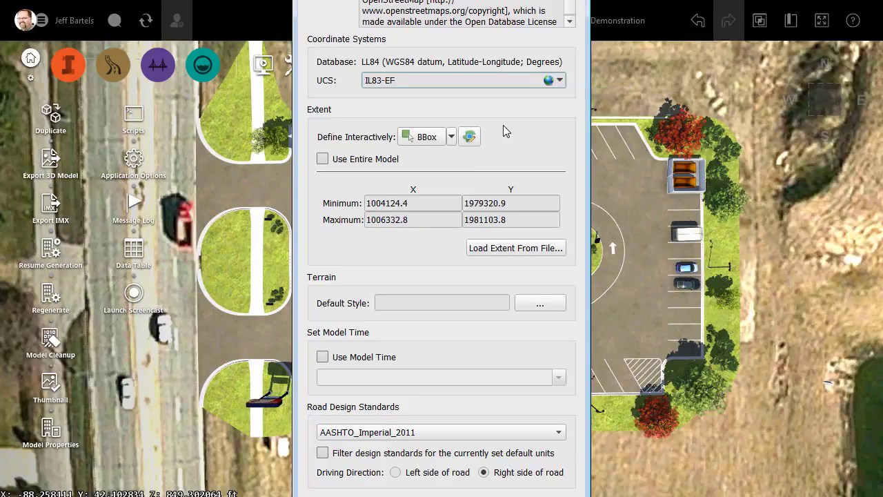
{"action": "key", "text": "Return"}
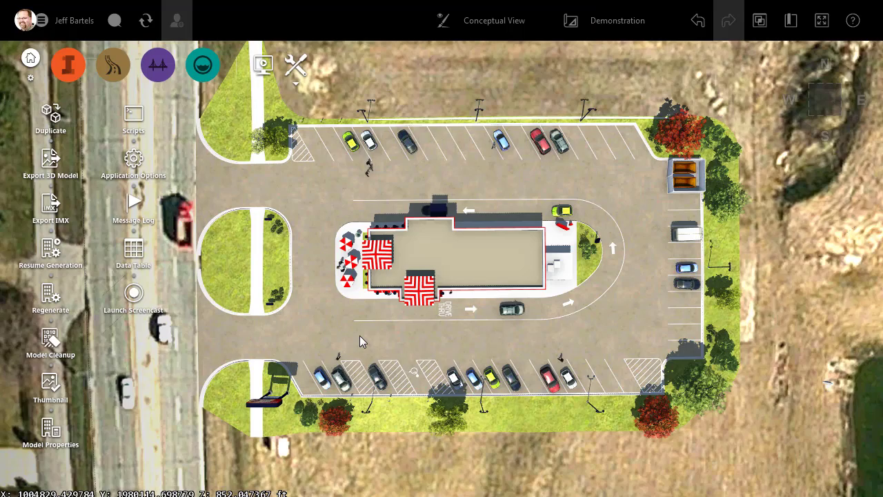
{"action": "scroll", "coordinate": [360, 336], "scroll_direction": "down", "scroll_amount": 5}
Define the 3D model export area as a rectangular box around the site
{"action": "scroll", "coordinate": [360, 336], "scroll_direction": "down", "scroll_amount": 2}
{"action": "left_click_drag", "start_coordinate": [345, 391], "coordinate": [441, 353]}
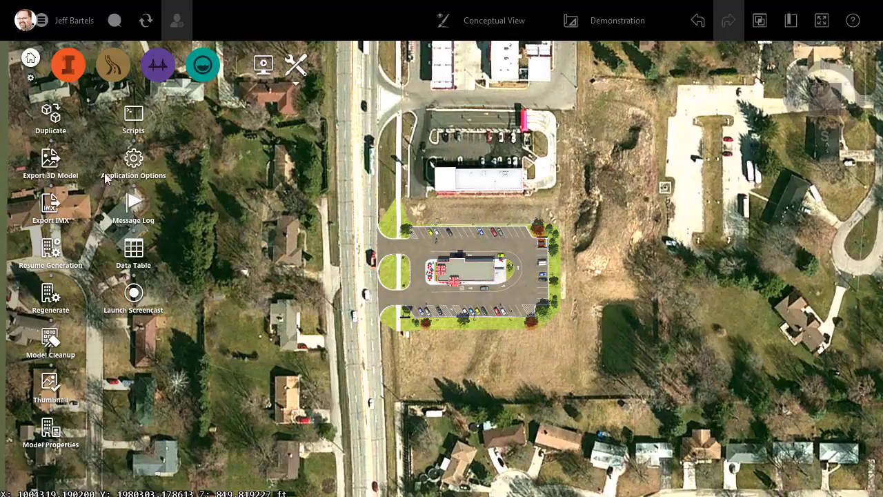
{"action": "left_click", "coordinate": [47, 158]}
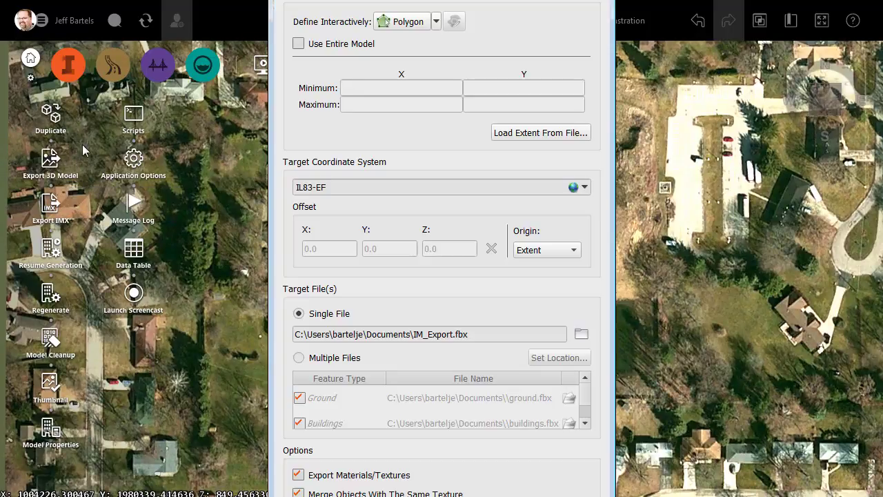
{"action": "left_click_drag", "start_coordinate": [424, 0], "coordinate": [166, 20]}
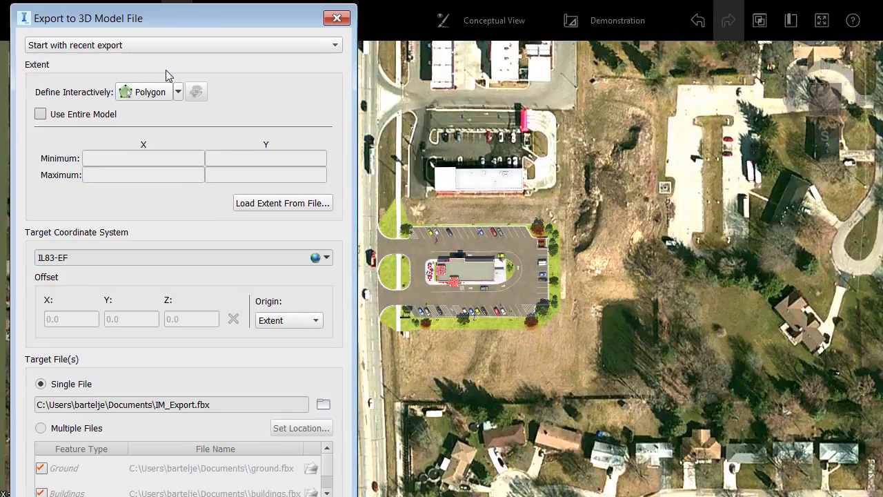
{"action": "left_click", "coordinate": [177, 94]}
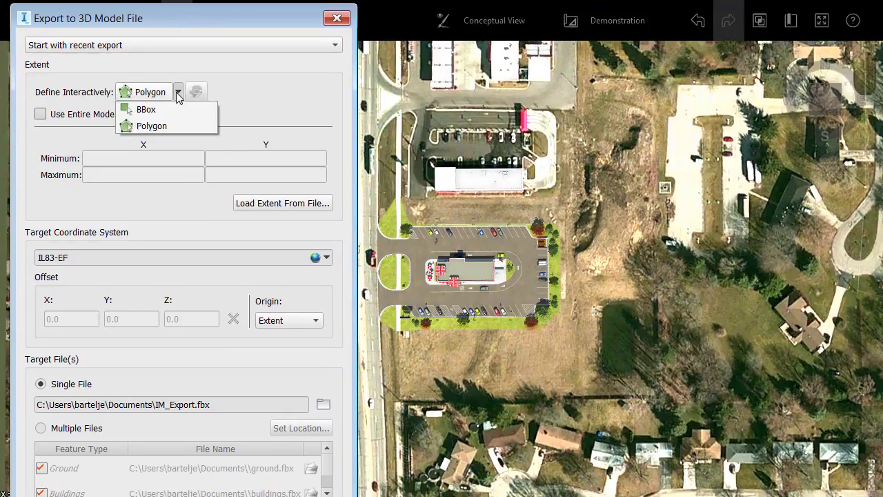
{"action": "left_click", "coordinate": [146, 111]}
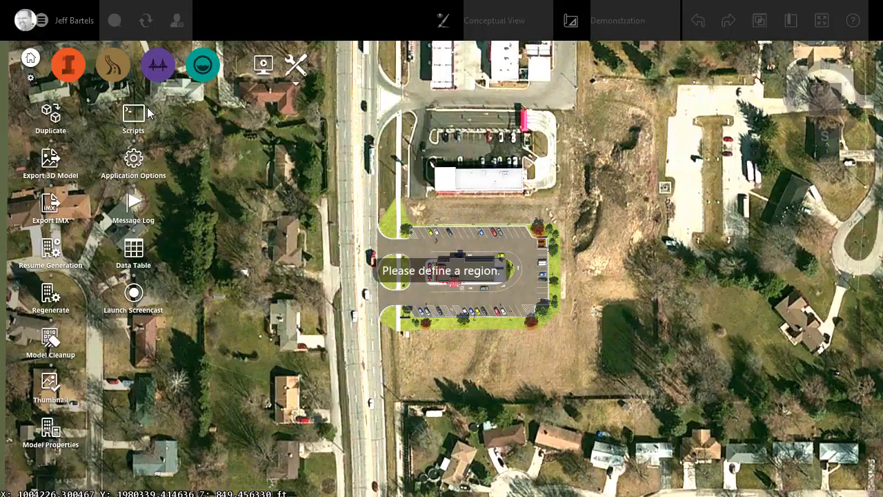
{"action": "left_click", "coordinate": [243, 121]}
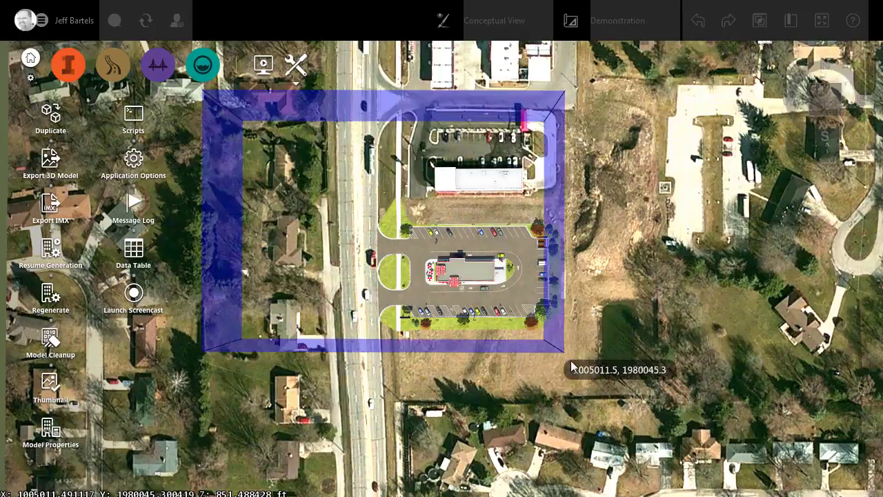
{"action": "left_click", "coordinate": [663, 416]}
{"action": "left_click_drag", "start_coordinate": [279, 24], "coordinate": [265, 0]}
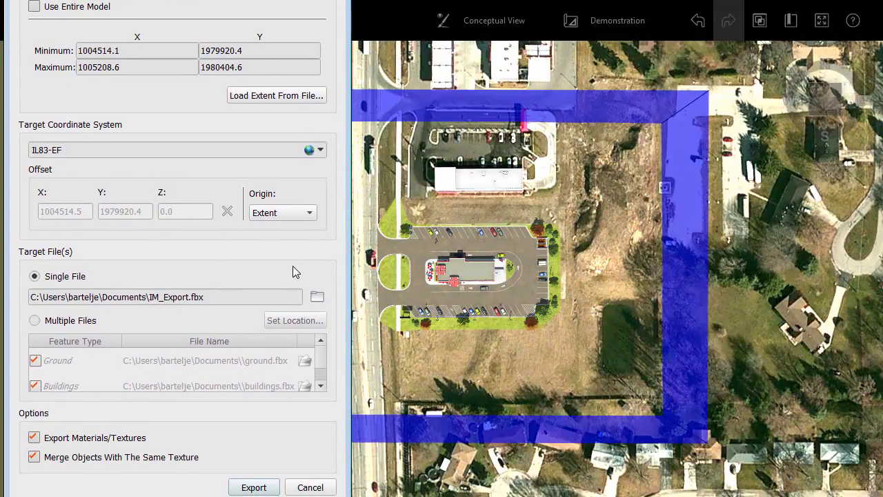
Export the site extent as Restaurant.fbx into the FBX folder
{"action": "left_click", "coordinate": [317, 298]}
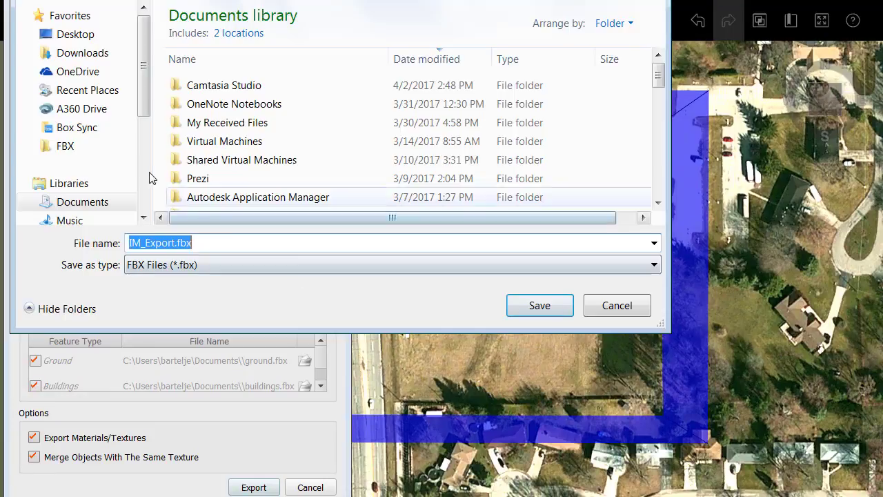
{"action": "left_click", "coordinate": [64, 147]}
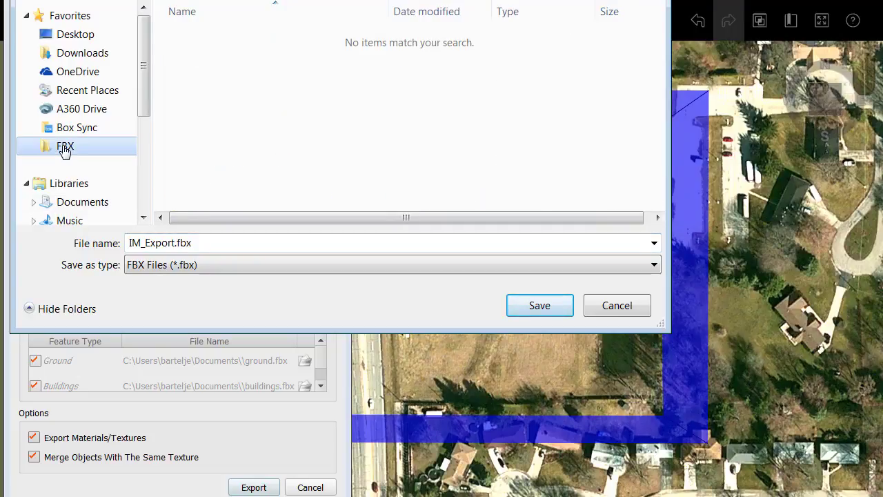
{"action": "left_click_drag", "start_coordinate": [174, 242], "coordinate": [121, 233]}
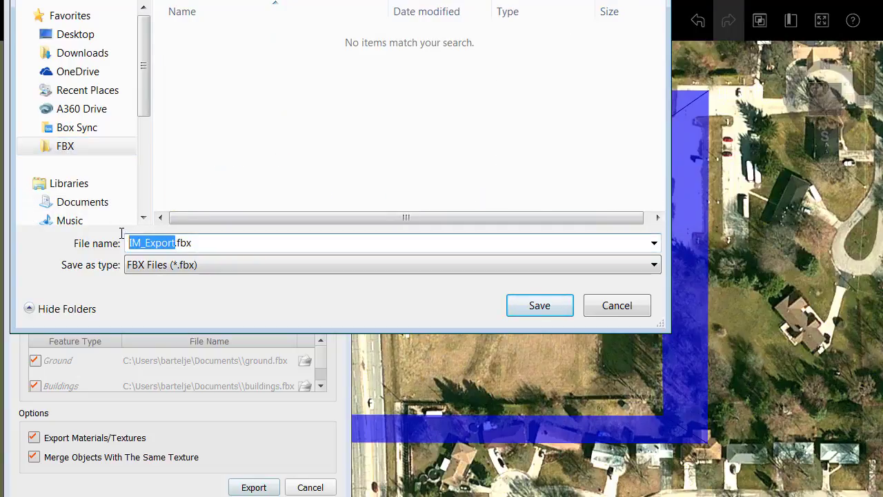
{"action": "type", "text": "Restaurant"}
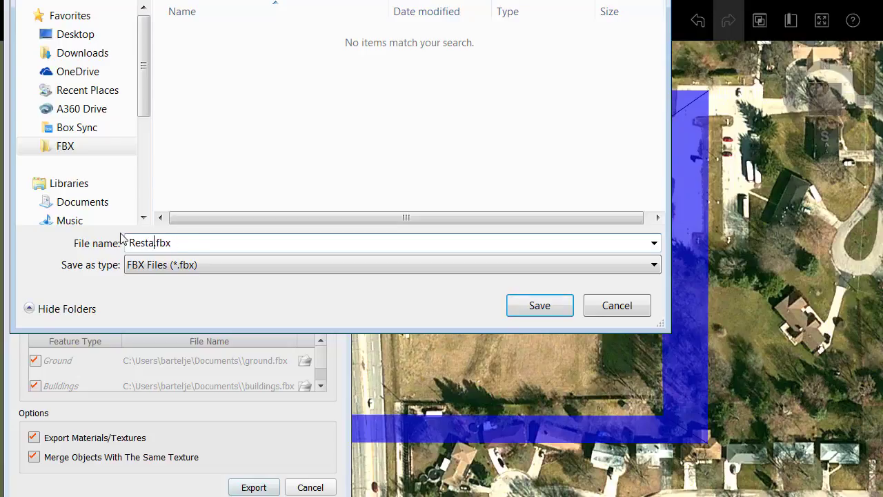
{"action": "left_click", "coordinate": [525, 306]}
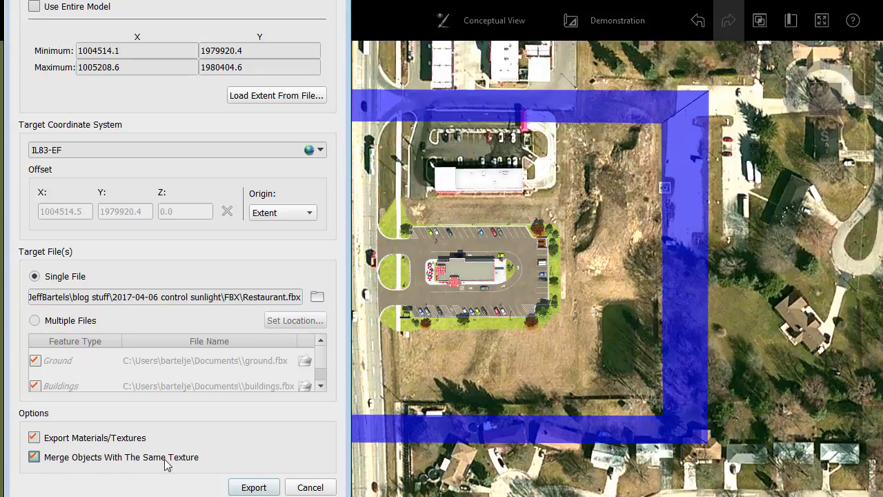
{"action": "left_click", "coordinate": [252, 487]}
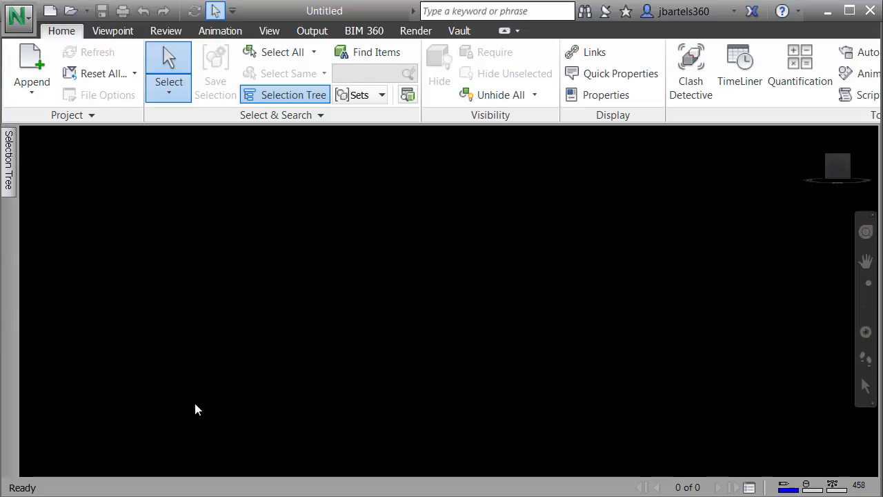
Open Restaurant.fbx from the FBX folder and view the site from the ViewCube's TOP
{"action": "left_click", "coordinate": [71, 10]}
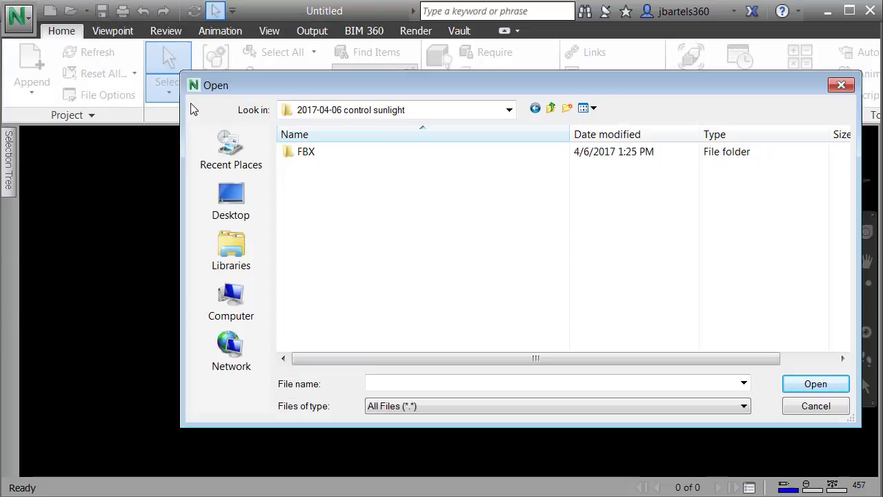
{"action": "double_click", "coordinate": [304, 153]}
{"action": "left_click", "coordinate": [318, 153]}
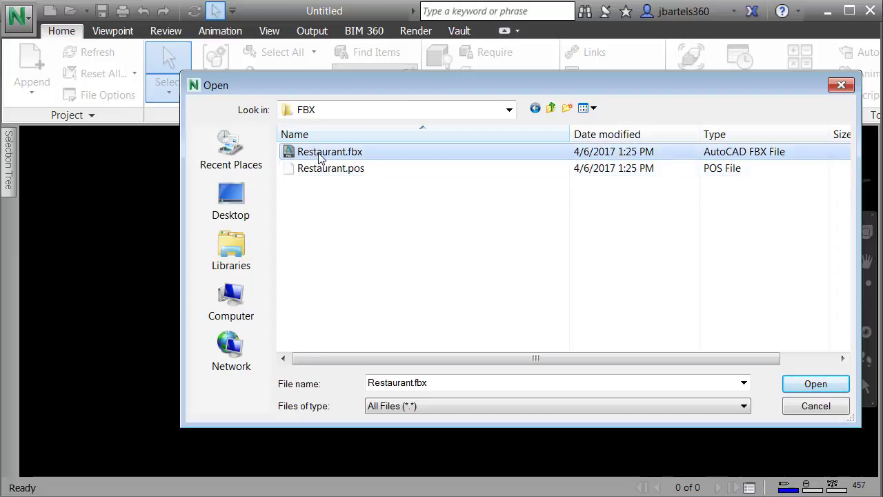
{"action": "left_click", "coordinate": [801, 384]}
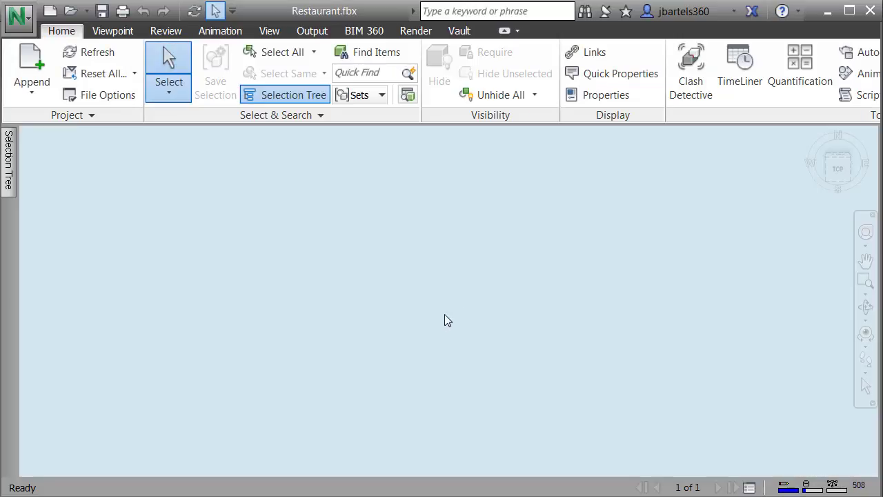
{"action": "left_click", "coordinate": [836, 166]}
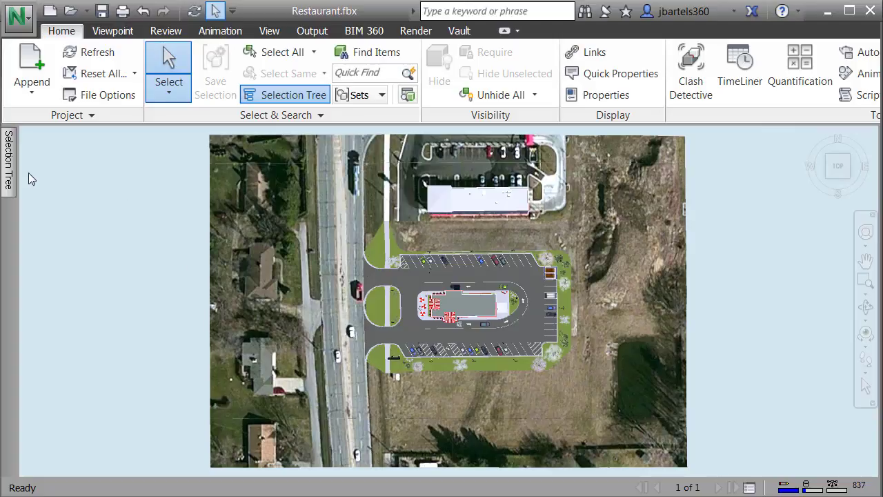
Set Restaurant.fbx's model units to Feet in Units and Transform
{"action": "mouse_move", "coordinate": [9, 172]}
{"action": "right_click", "coordinate": [58, 173]}
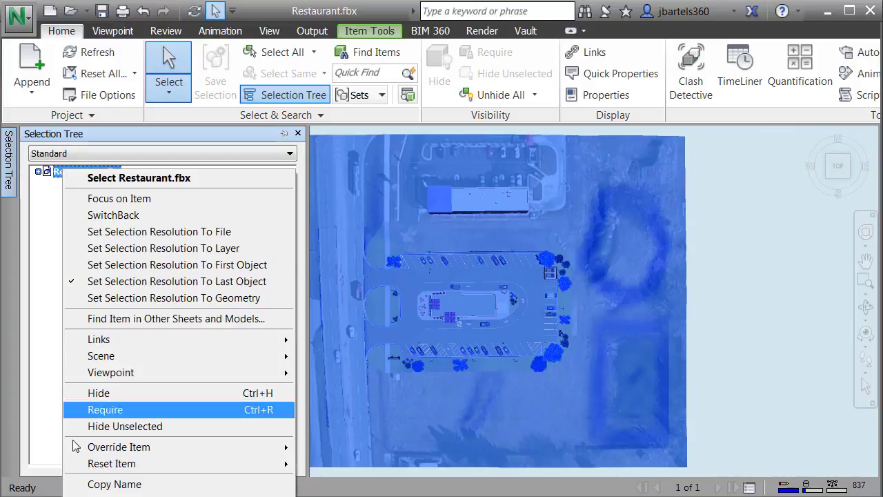
{"action": "left_click", "coordinate": [111, 496]}
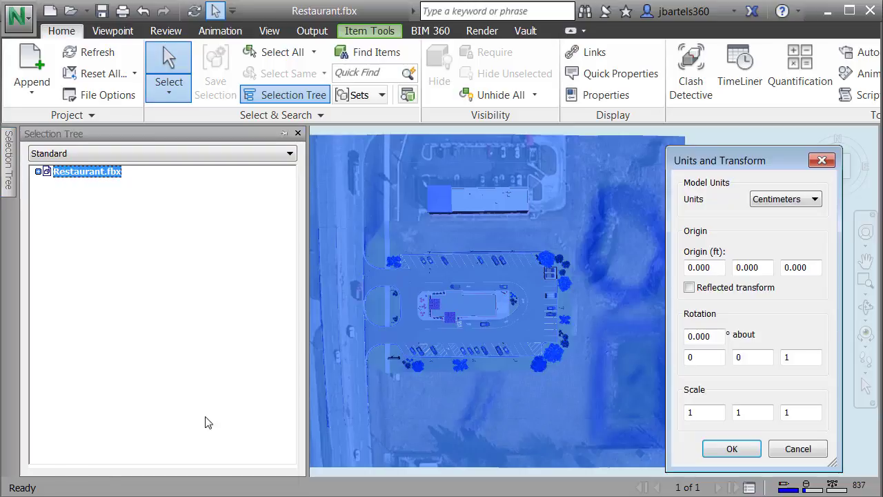
{"action": "left_click", "coordinate": [814, 199]}
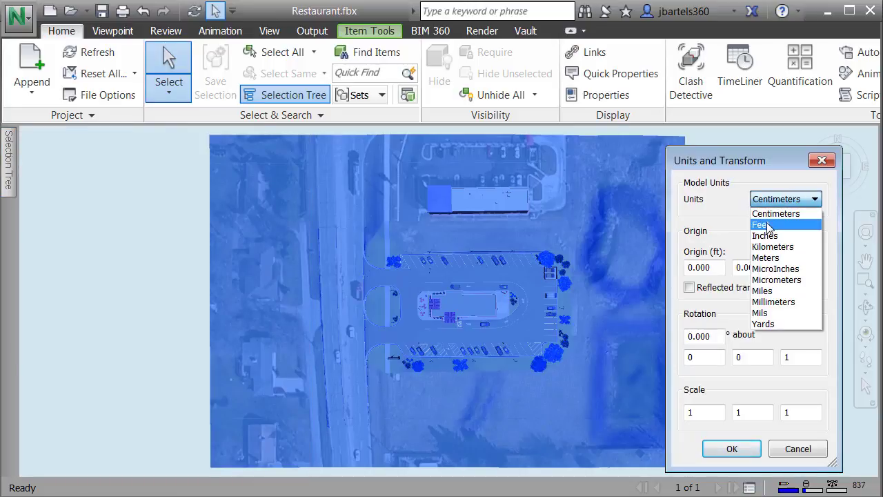
{"action": "left_click", "coordinate": [764, 225]}
{"action": "left_click", "coordinate": [730, 449]}
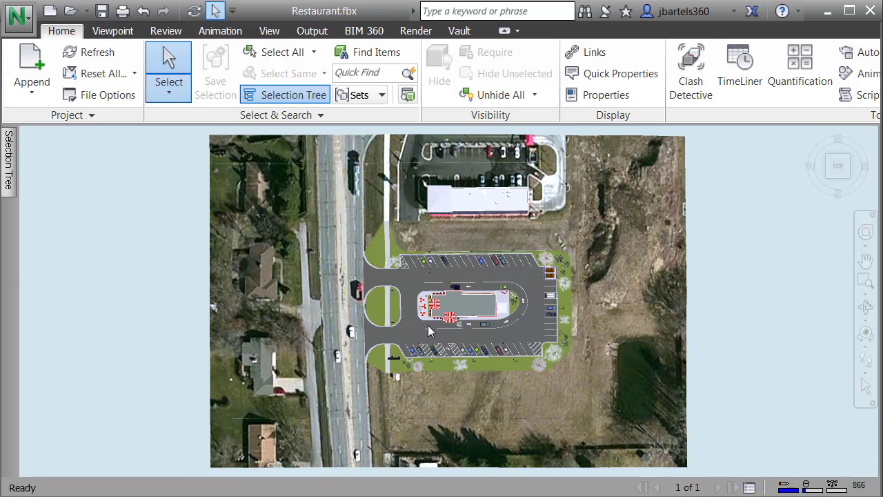
Zoom and orbit to a low oblique view of the restaurant's front corner with the patio umbrellas
{"action": "scroll", "coordinate": [424, 326], "scroll_direction": "up", "scroll_amount": 5}
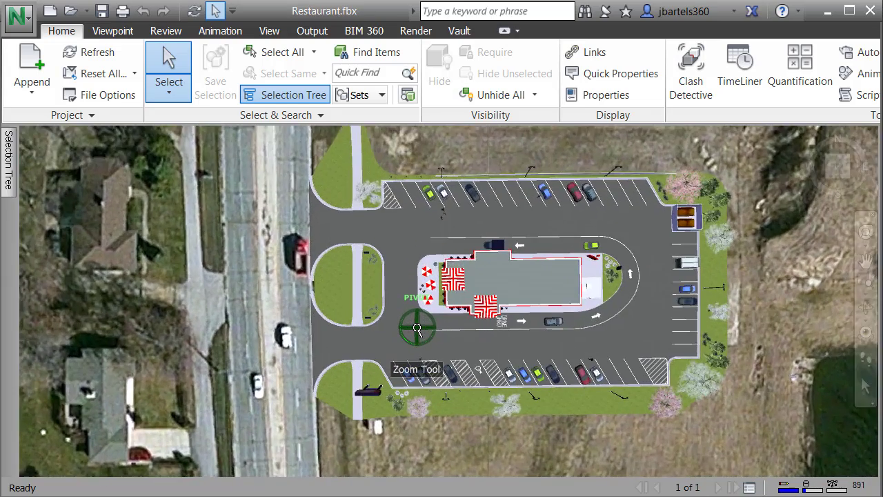
{"action": "scroll", "coordinate": [418, 329], "scroll_direction": "up", "scroll_amount": 6}
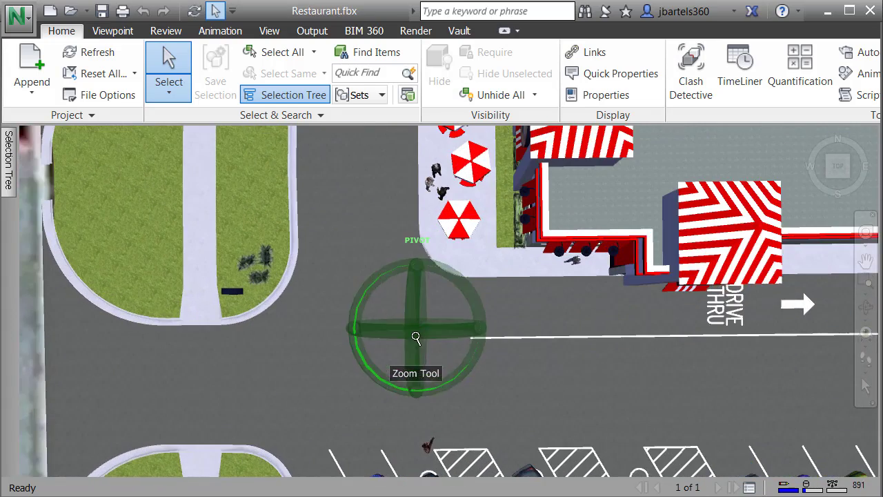
{"action": "left_click", "coordinate": [865, 306]}
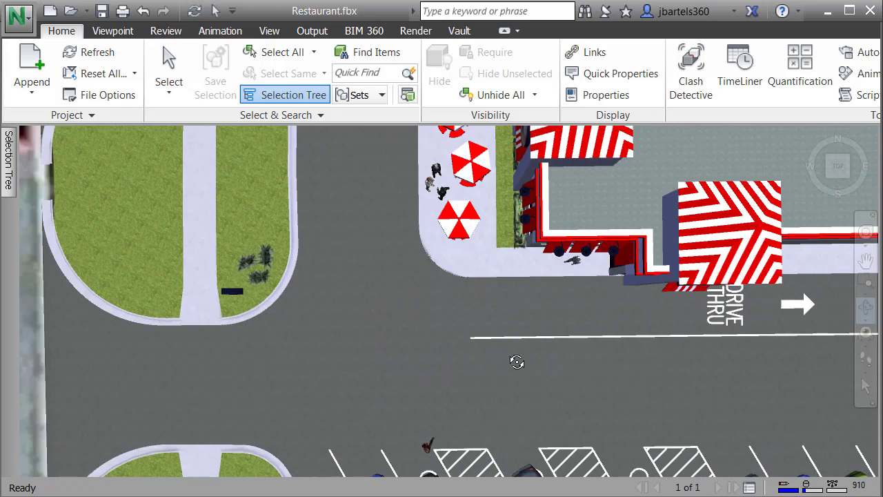
{"action": "left_click_drag", "start_coordinate": [480, 367], "coordinate": [622, 288]}
{"action": "middle_click_drag", "start_coordinate": [709, 257], "coordinate": [178, 379]}
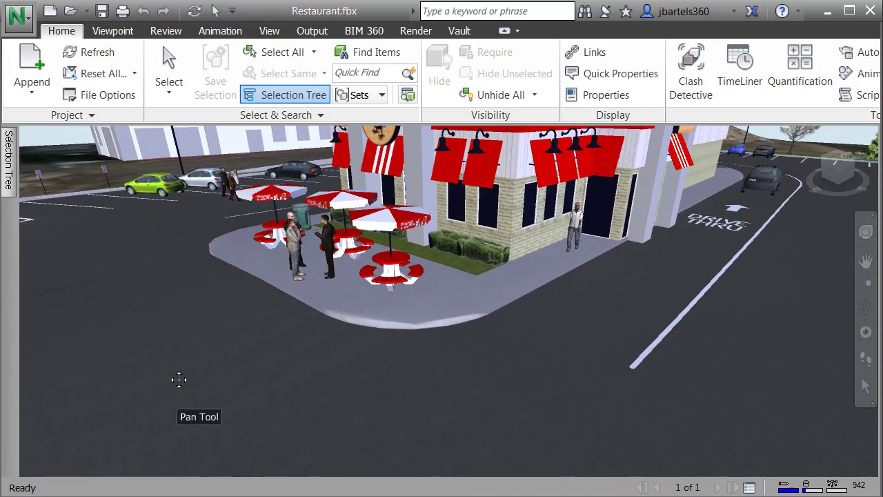
{"action": "scroll", "coordinate": [476, 292], "scroll_direction": "up", "scroll_amount": 5}
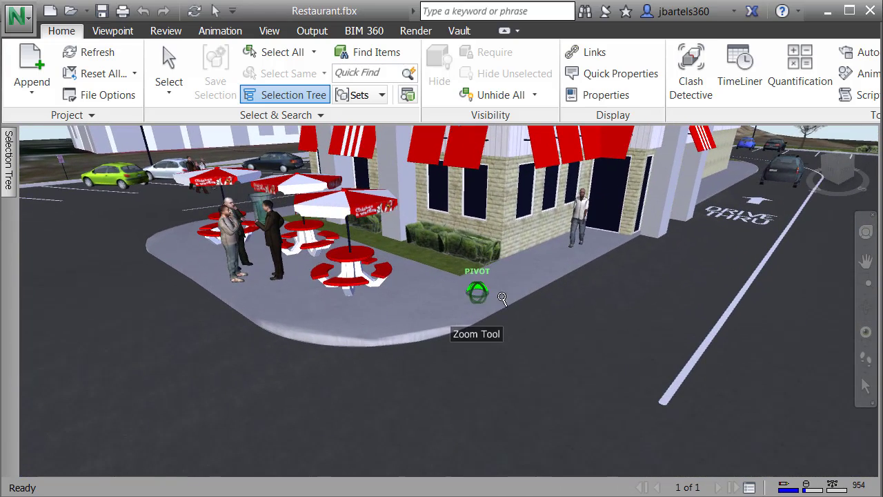
{"action": "left_click", "coordinate": [867, 334]}
{"action": "left_click_drag", "start_coordinate": [731, 283], "coordinate": [629, 296]}
{"action": "middle_click_drag", "start_coordinate": [588, 321], "coordinate": [590, 342]}
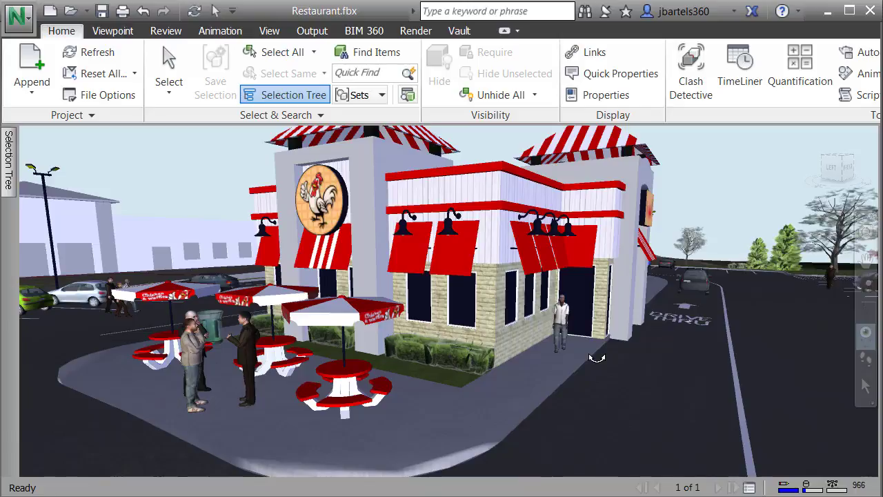
Open Autodesk Rendering from the Render tab and turn on Sun lighting
{"action": "left_click", "coordinate": [416, 32]}
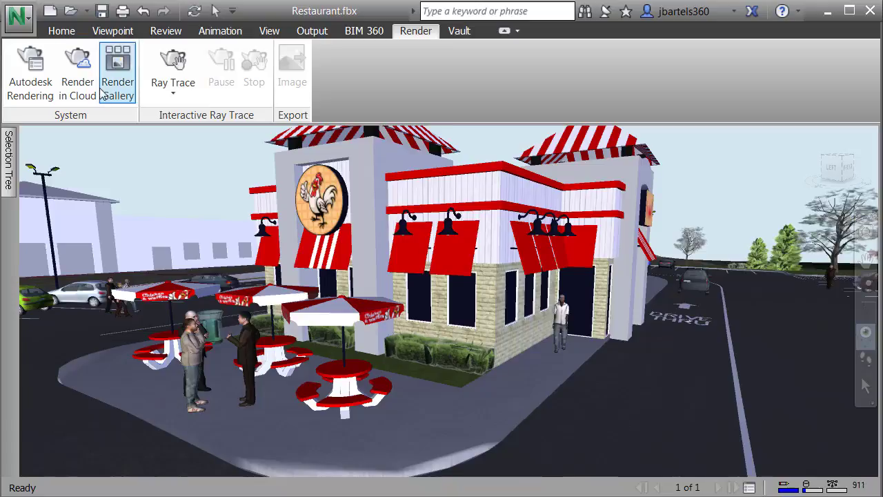
{"action": "left_click", "coordinate": [29, 69]}
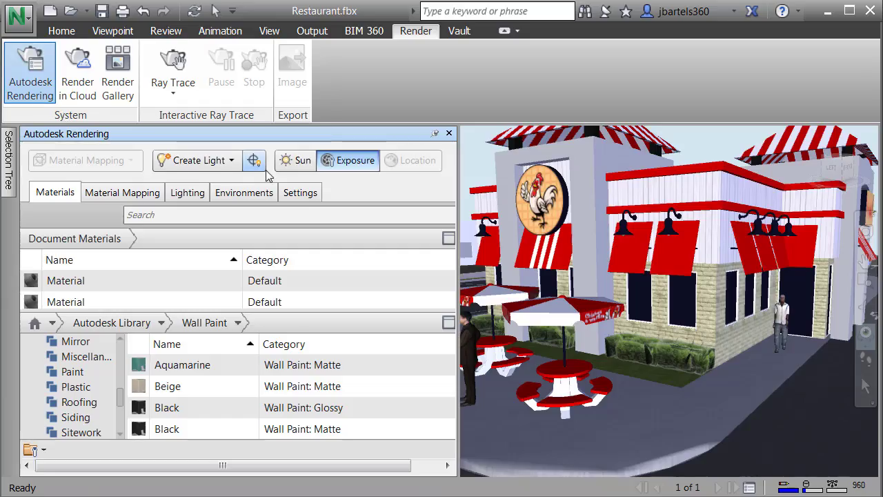
{"action": "left_click", "coordinate": [296, 163]}
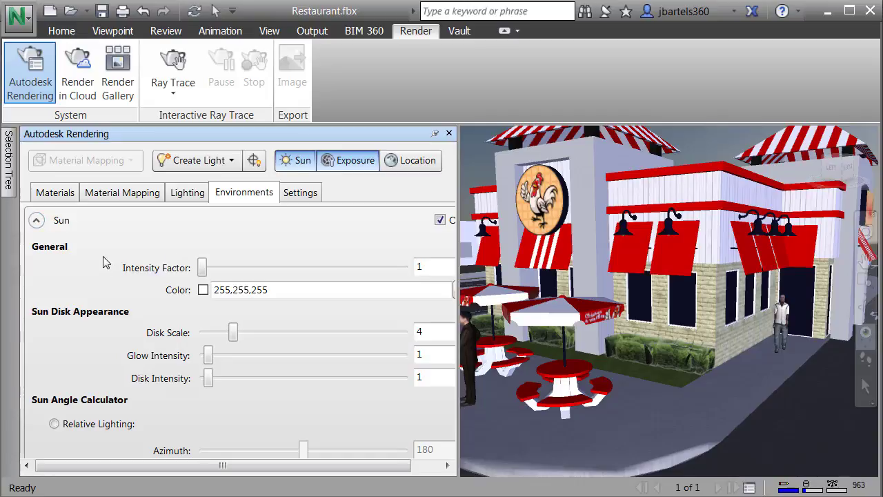
{"action": "scroll", "coordinate": [104, 262], "scroll_direction": "down", "scroll_amount": 5}
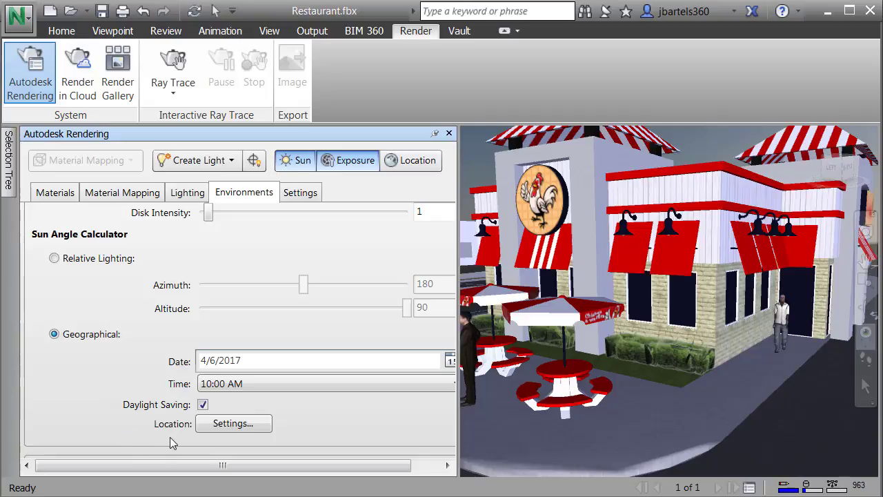
Set the sun's location to latitude 42.103071, longitude 88.257287, Central Time (US & Canada)
{"action": "left_click", "coordinate": [217, 427]}
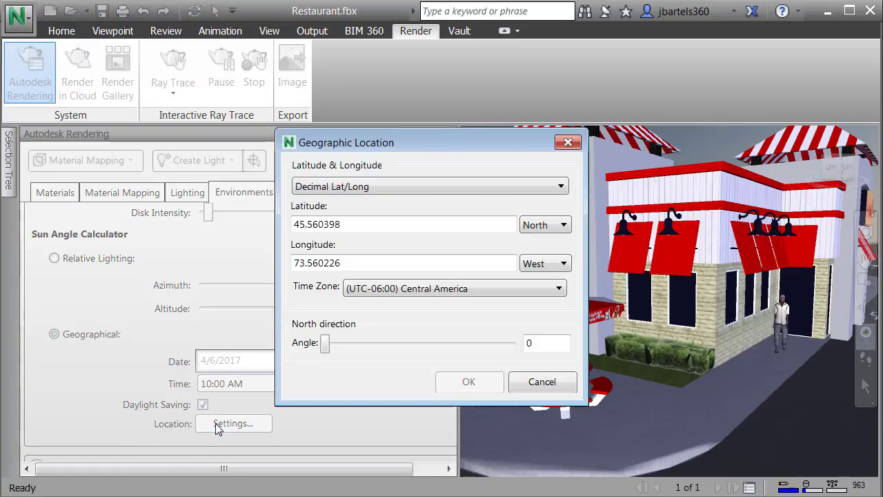
{"action": "left_click_drag", "start_coordinate": [343, 224], "coordinate": [281, 245]}
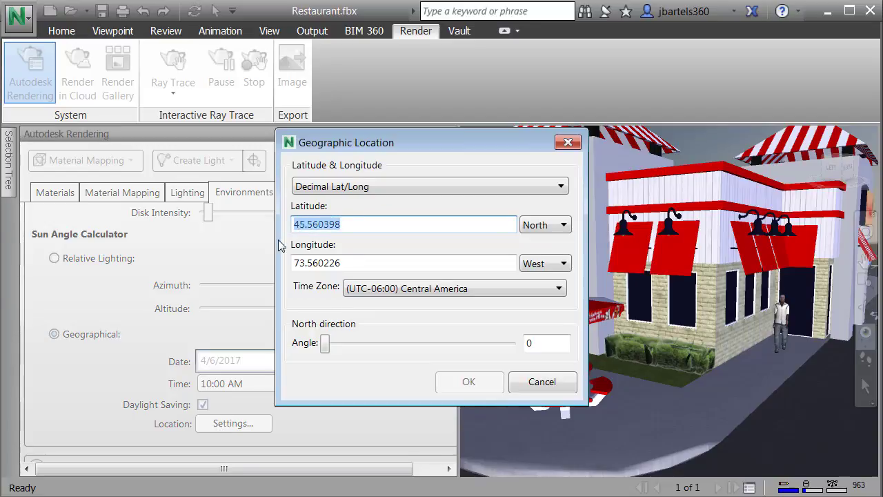
{"action": "type", "text": "42.0"}
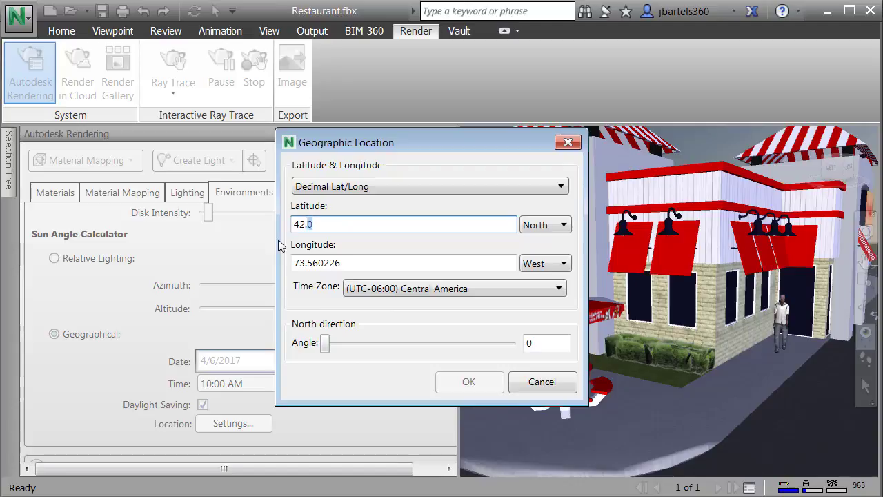
{"action": "type", "text": "03071"}
{"action": "left_click_drag", "start_coordinate": [341, 263], "coordinate": [291, 266]}
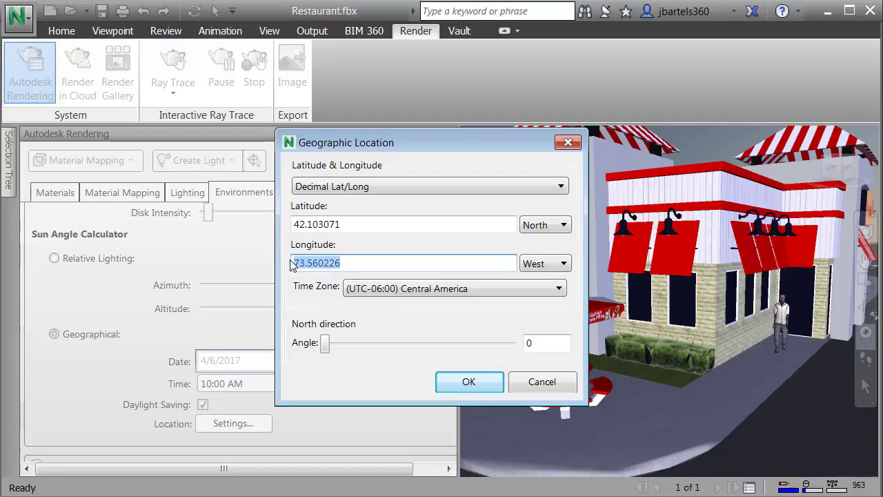
{"action": "type", "text": "88."}
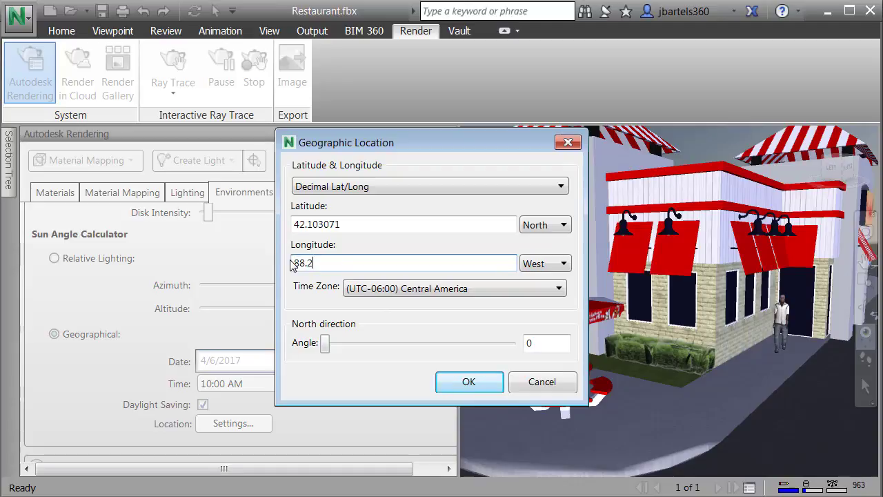
{"action": "type", "text": "257287"}
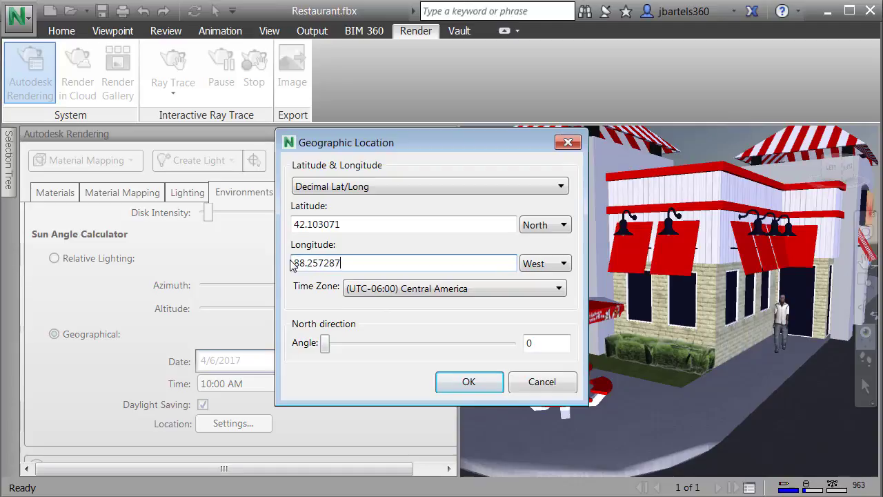
{"action": "left_click", "coordinate": [412, 290]}
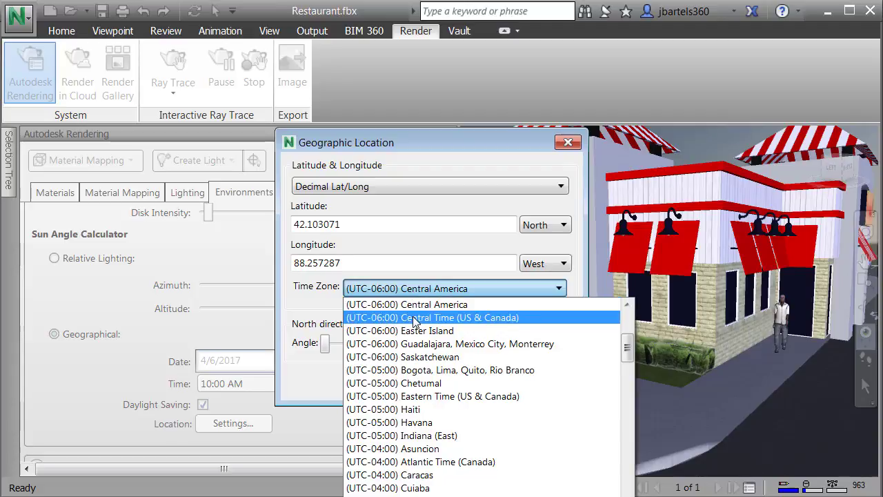
{"action": "left_click", "coordinate": [412, 317]}
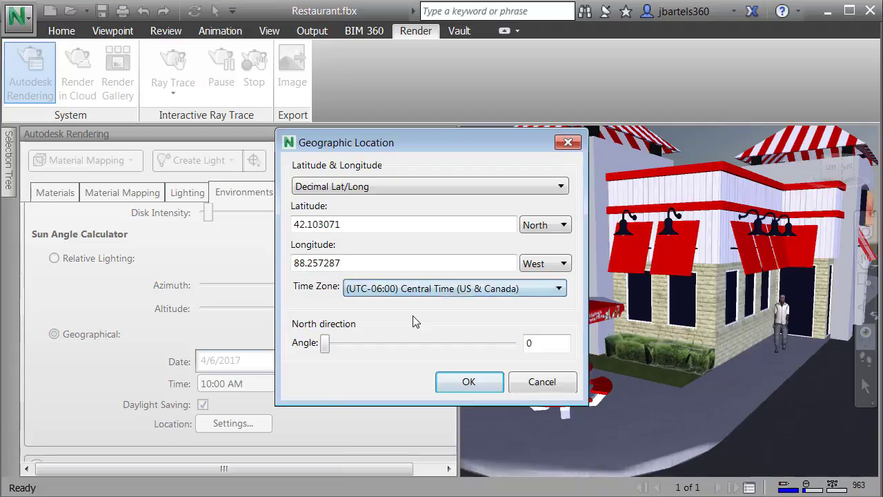
{"action": "left_click", "coordinate": [467, 383]}
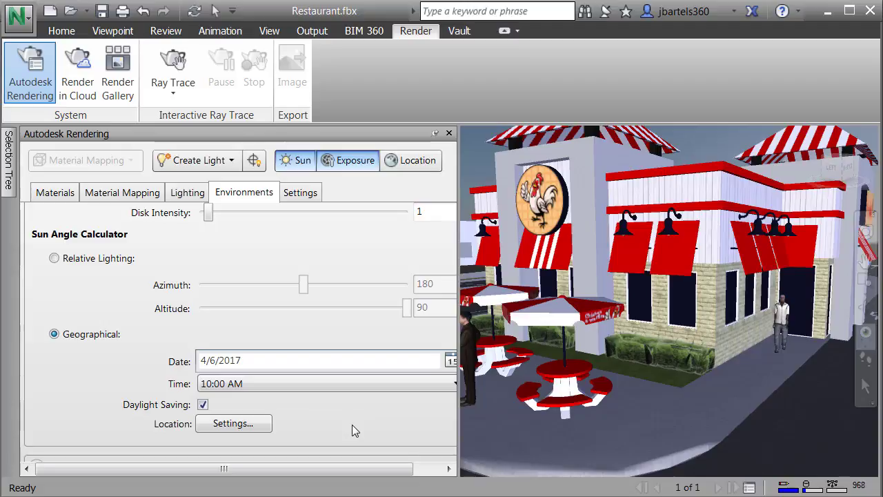
Set the sun date to August 16, 2016
{"action": "left_click", "coordinate": [450, 361]}
{"action": "left_click", "coordinate": [217, 382]}
{"action": "left_click", "coordinate": [217, 382]}
{"action": "left_click", "coordinate": [217, 383]}
{"action": "left_click", "coordinate": [216, 383]}
{"action": "left_click", "coordinate": [217, 382]}
{"action": "left_click", "coordinate": [217, 382]}
{"action": "left_click", "coordinate": [217, 382]}
{"action": "left_click", "coordinate": [216, 383]}
{"action": "left_click", "coordinate": [259, 453]}
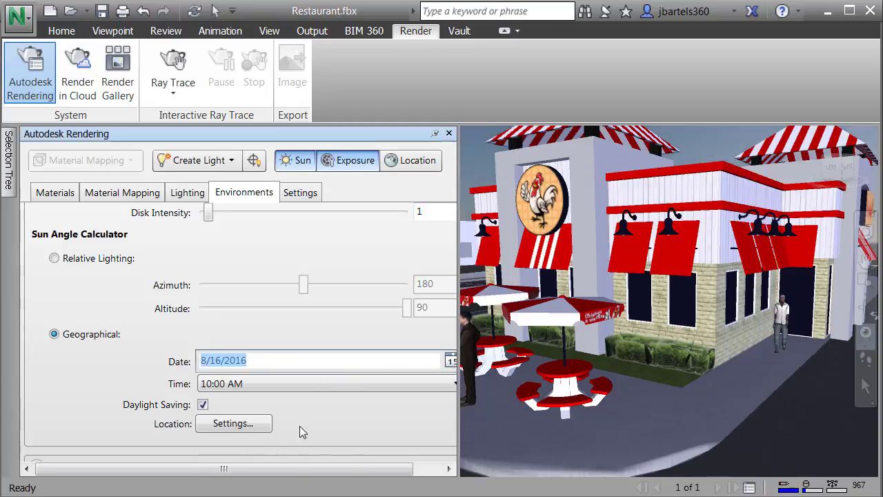
Set the sun time to 12:15 PM and close the Autodesk Rendering panel
{"action": "left_click", "coordinate": [403, 384]}
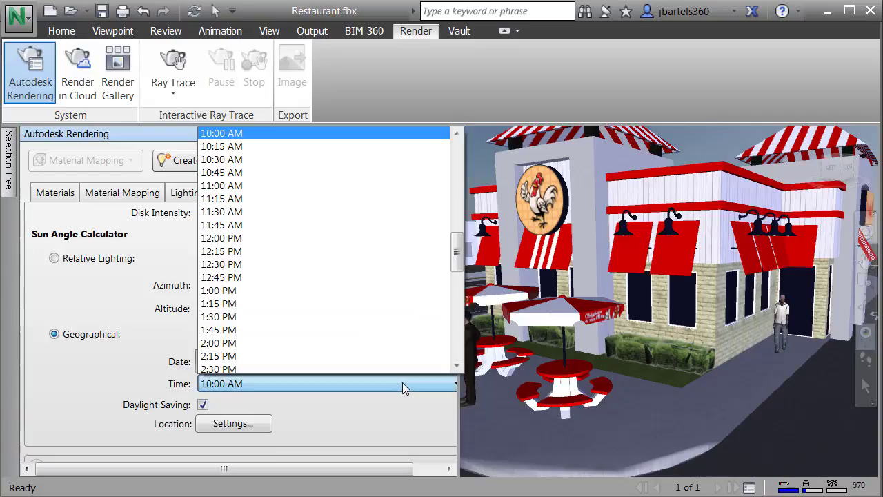
{"action": "scroll", "coordinate": [311, 292], "scroll_direction": "down", "scroll_amount": 2}
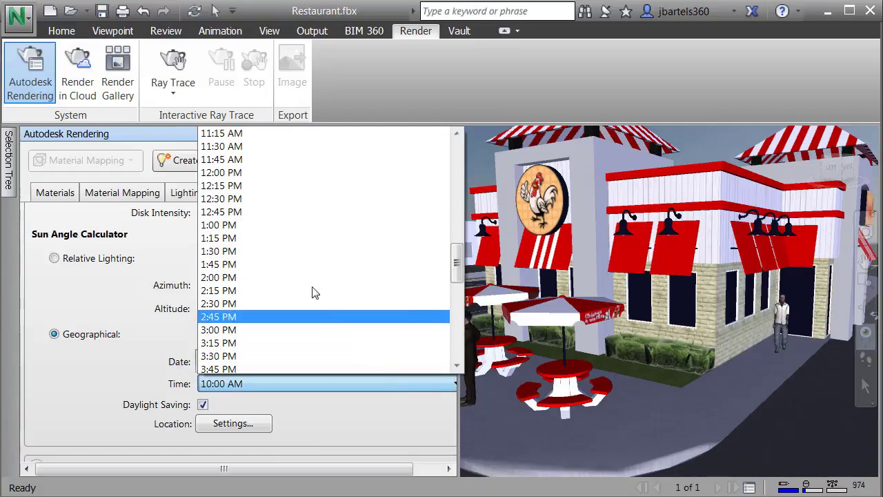
{"action": "left_click", "coordinate": [256, 185]}
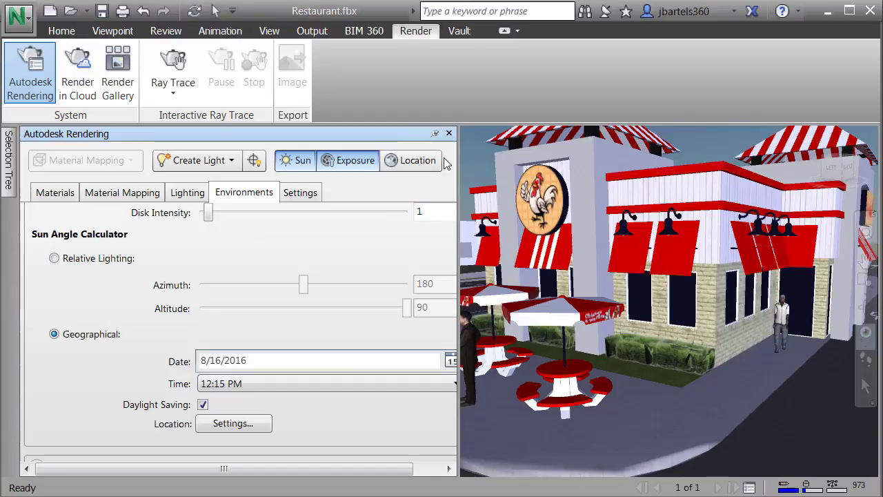
{"action": "left_click", "coordinate": [449, 134]}
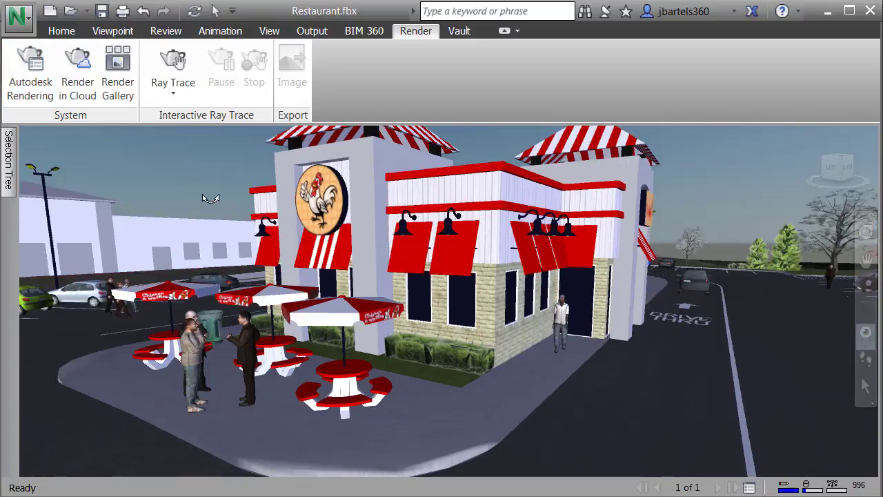
Render the view in the cloud as a Final-quality, 2046 px Stereo Panorama
{"action": "left_click", "coordinate": [80, 67]}
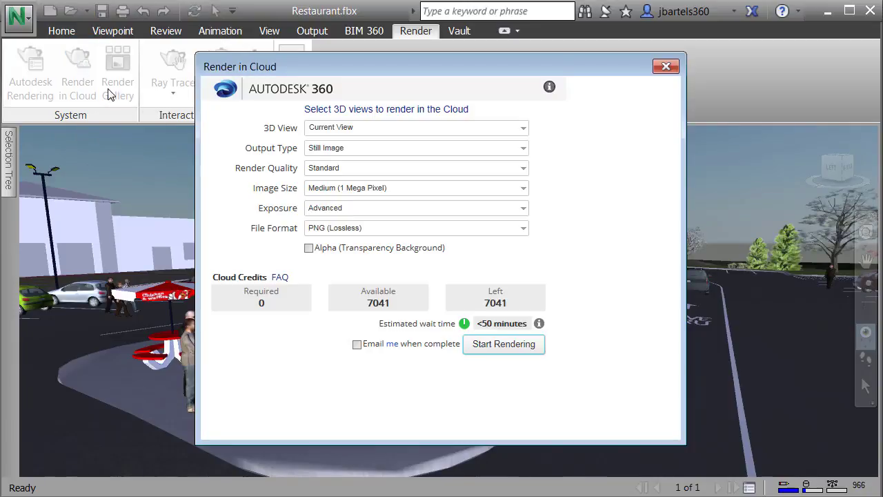
{"action": "left_click", "coordinate": [345, 151]}
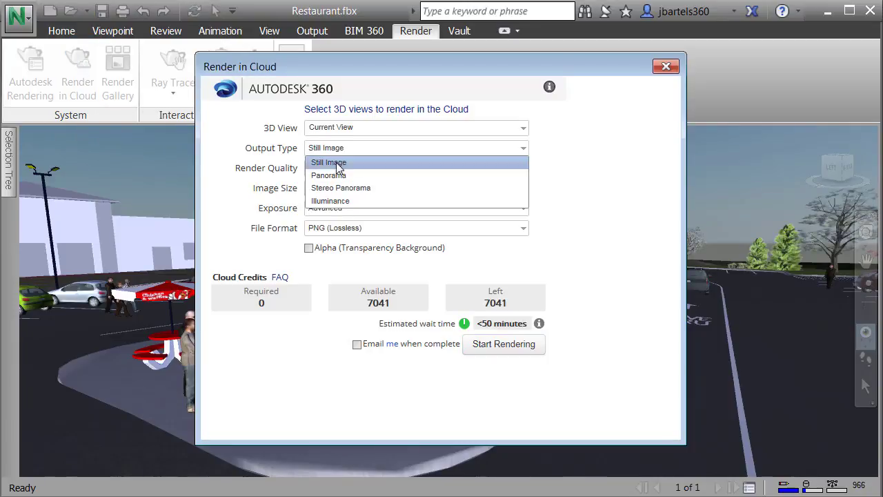
{"action": "left_click", "coordinate": [322, 185]}
{"action": "left_click", "coordinate": [319, 170]}
{"action": "left_click", "coordinate": [319, 196]}
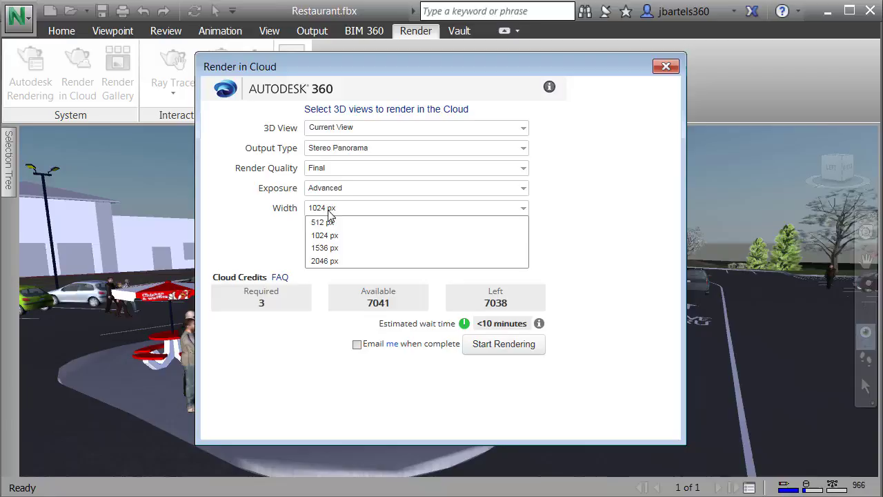
{"action": "left_click", "coordinate": [317, 261]}
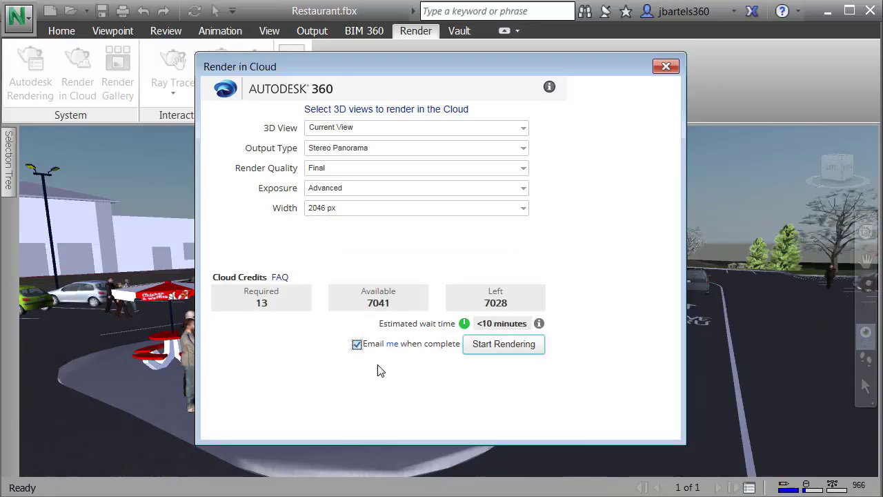
{"action": "left_click", "coordinate": [486, 347]}
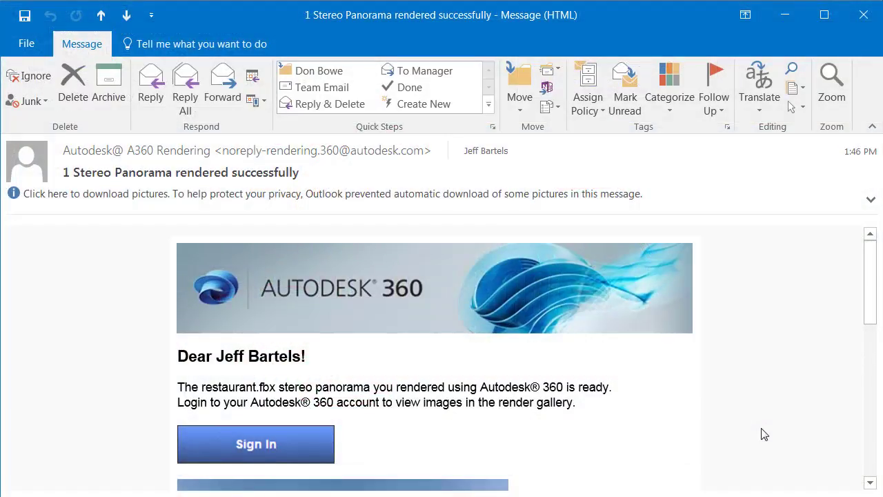
View the panorama preview in the completion email and follow its Sign In link
{"action": "left_click_drag", "start_coordinate": [872, 283], "coordinate": [871, 344]}
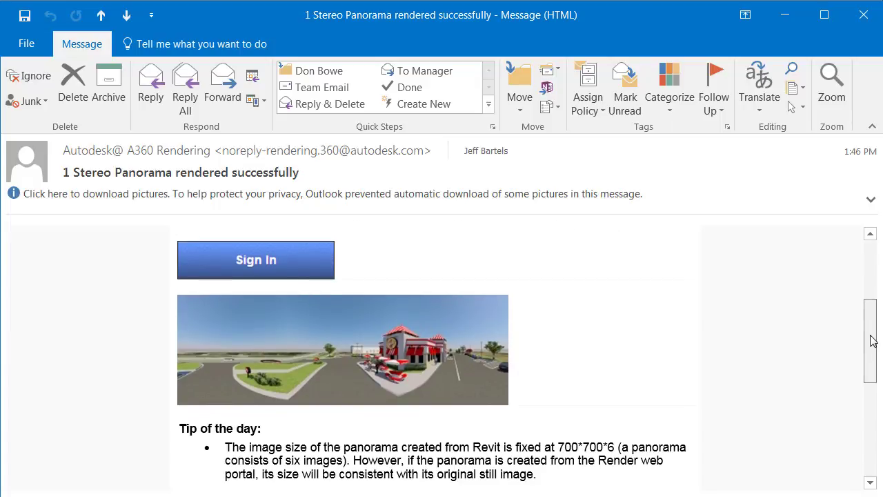
{"action": "left_click", "coordinate": [287, 260]}
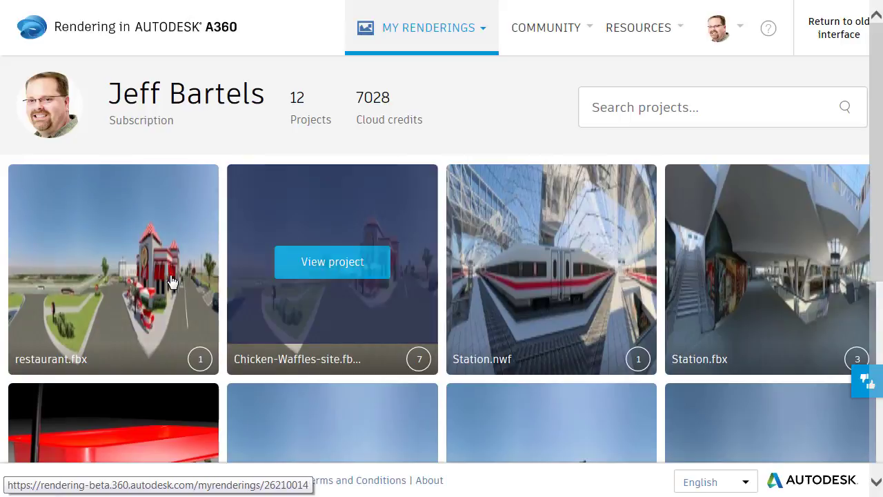
Open the restaurant.fbx project and turn the panorama past the parking lot to the restaurant
{"action": "mouse_move", "coordinate": [131, 270]}
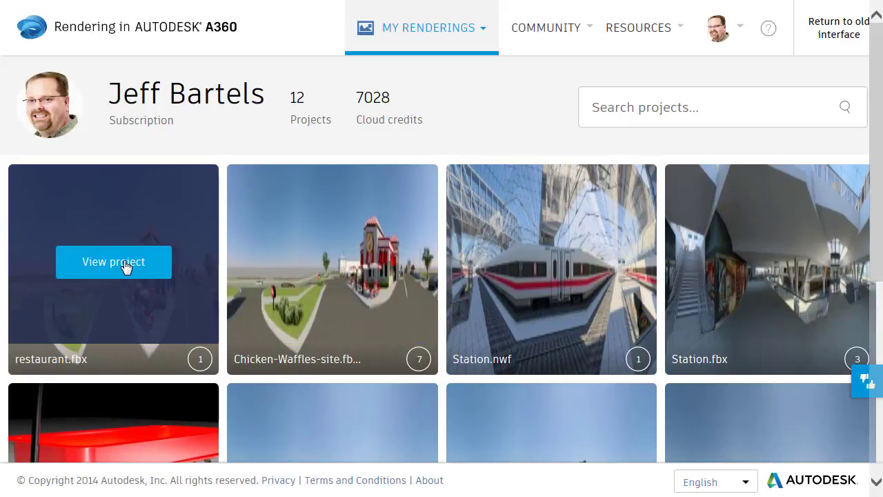
{"action": "left_click", "coordinate": [127, 267]}
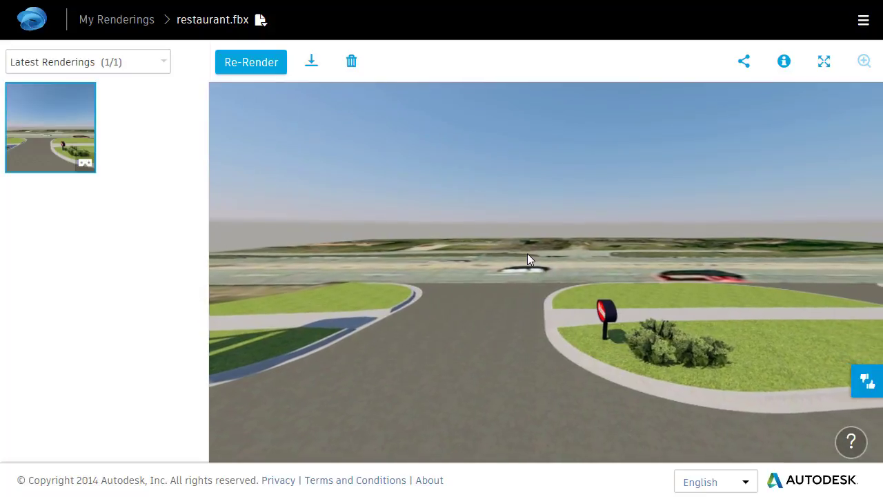
{"action": "left_click_drag", "start_coordinate": [528, 254], "coordinate": [861, 258]}
{"action": "left_click_drag", "start_coordinate": [341, 299], "coordinate": [759, 297]}
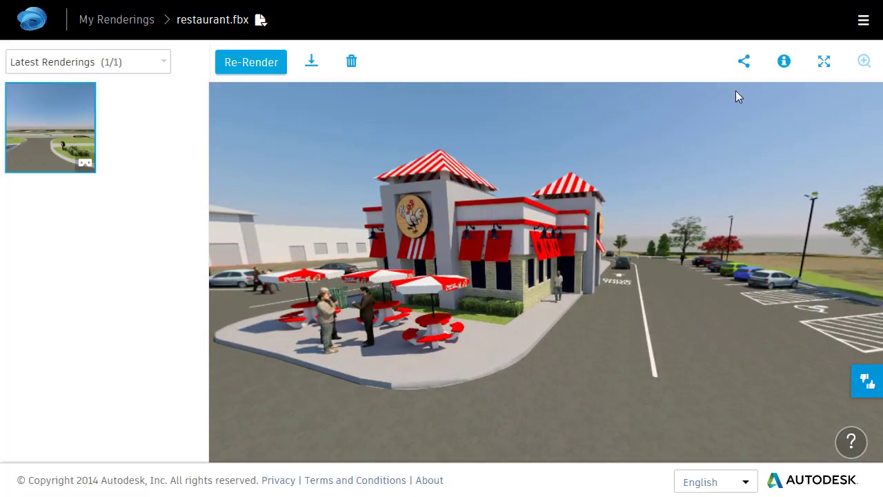
Share the restaurant.fbx panorama via a generated link and QR code
{"action": "left_click", "coordinate": [745, 64]}
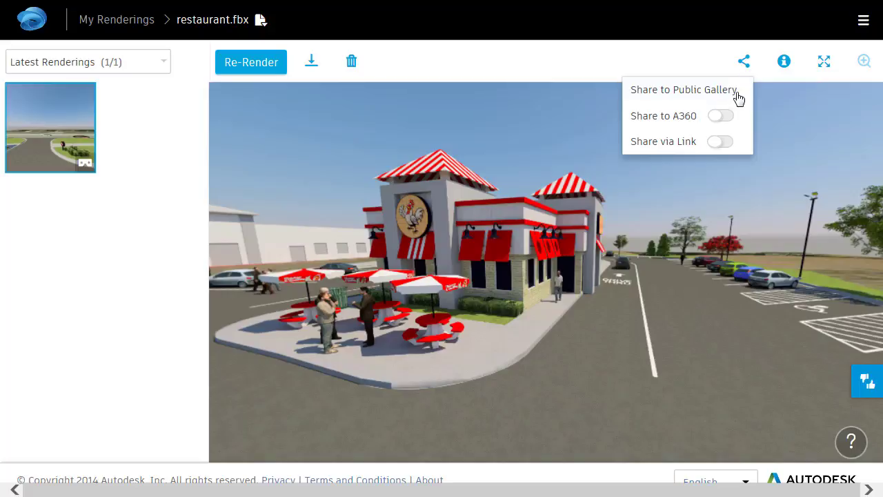
{"action": "left_click", "coordinate": [717, 143]}
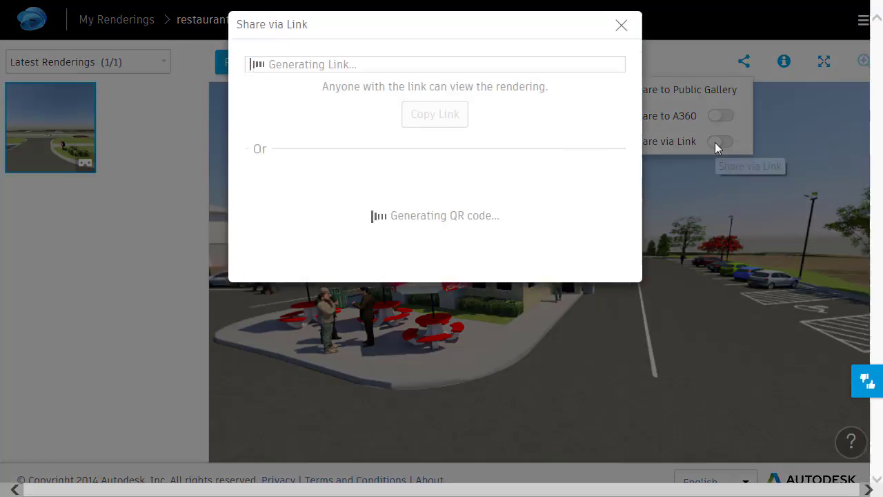